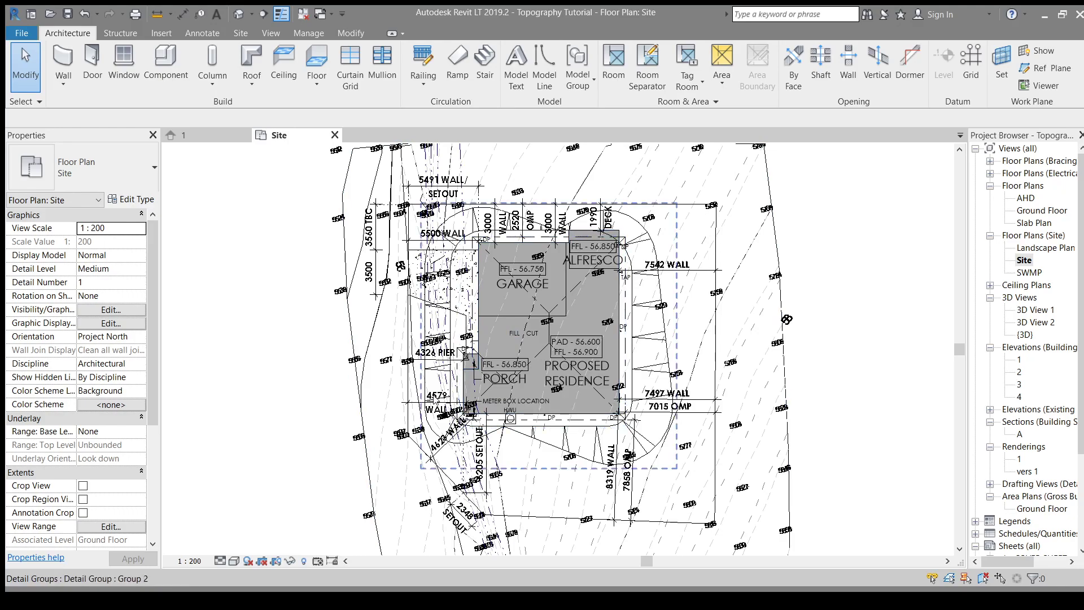
# Select the site's topography surface rather than the imported survey drawing and open it for surface editing
pyautogui.moveTo(382, 316)
pyautogui.mouseDown(button='middle')
pyautogui.moveTo(384, 353)
pyautogui.moveTo(387, 328)
pyautogui.mouseUp(button='middle')
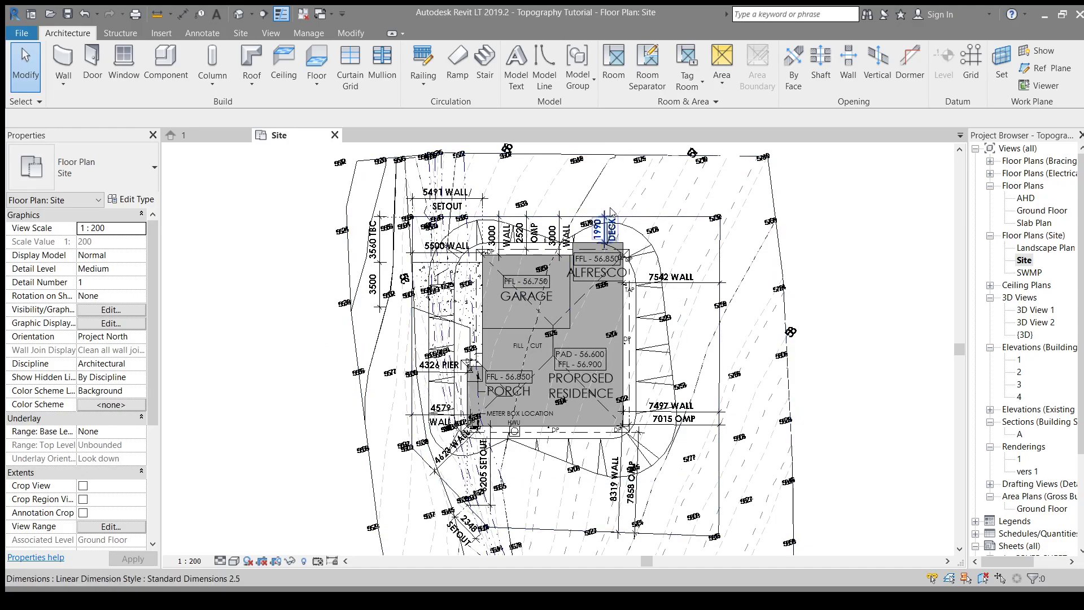
pyautogui.click(603, 180)
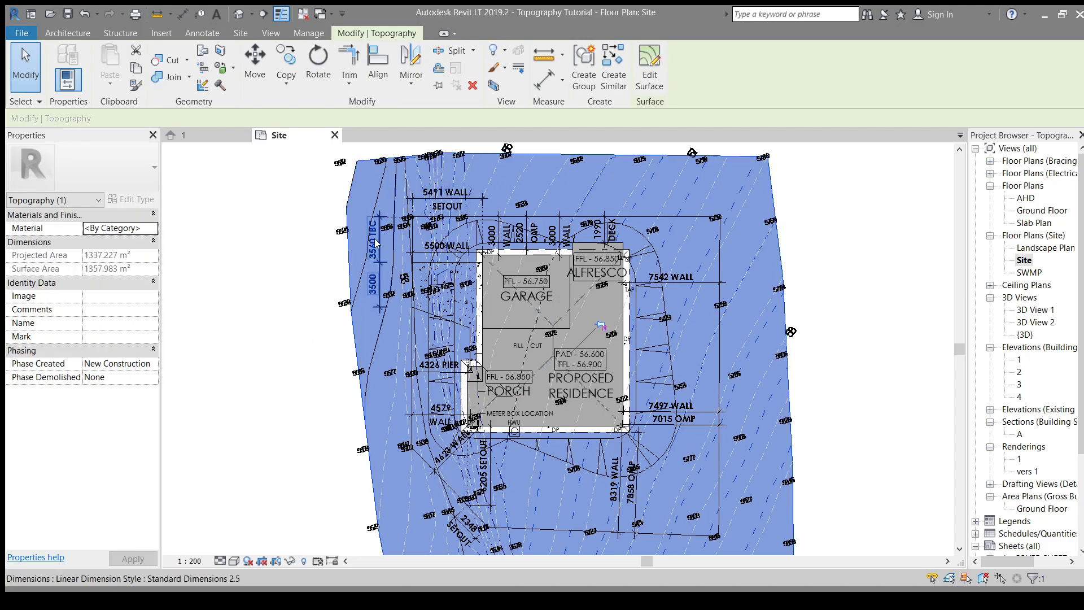
pyautogui.click(551, 169)
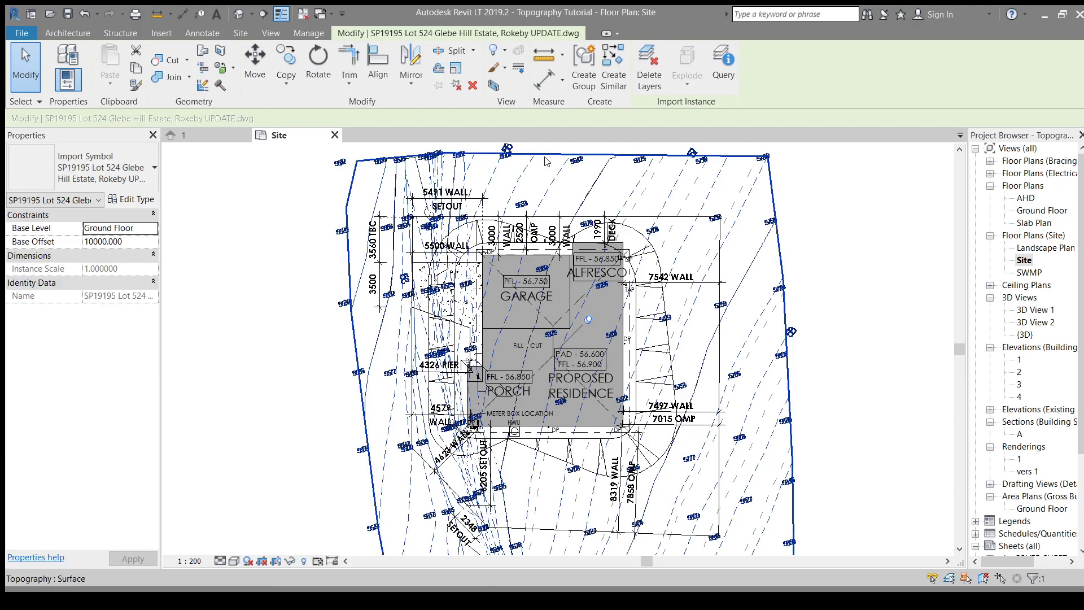
pyautogui.click(497, 169)
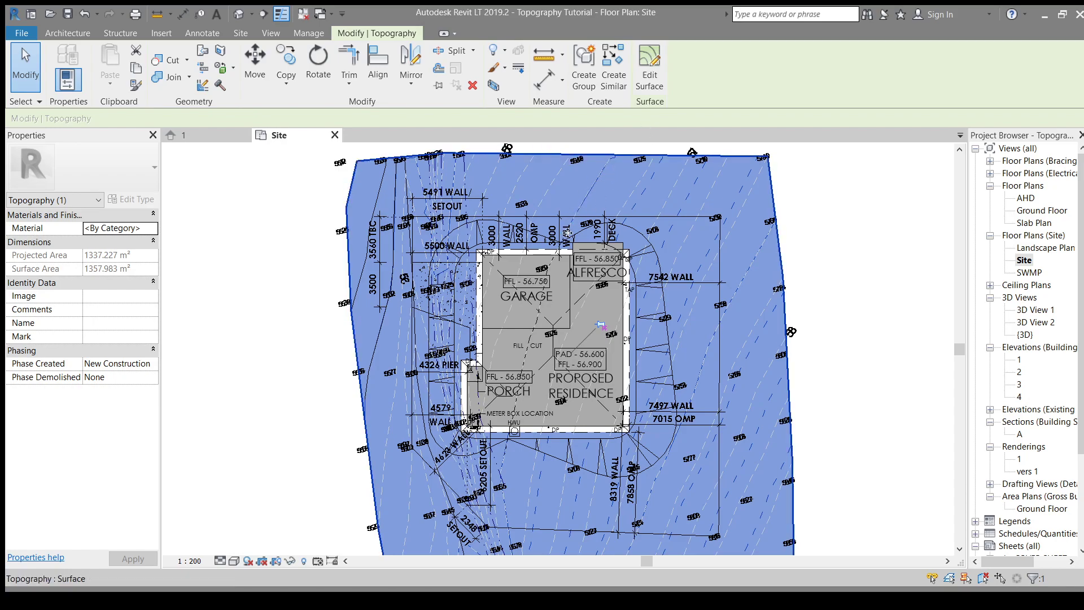
pyautogui.click(649, 71)
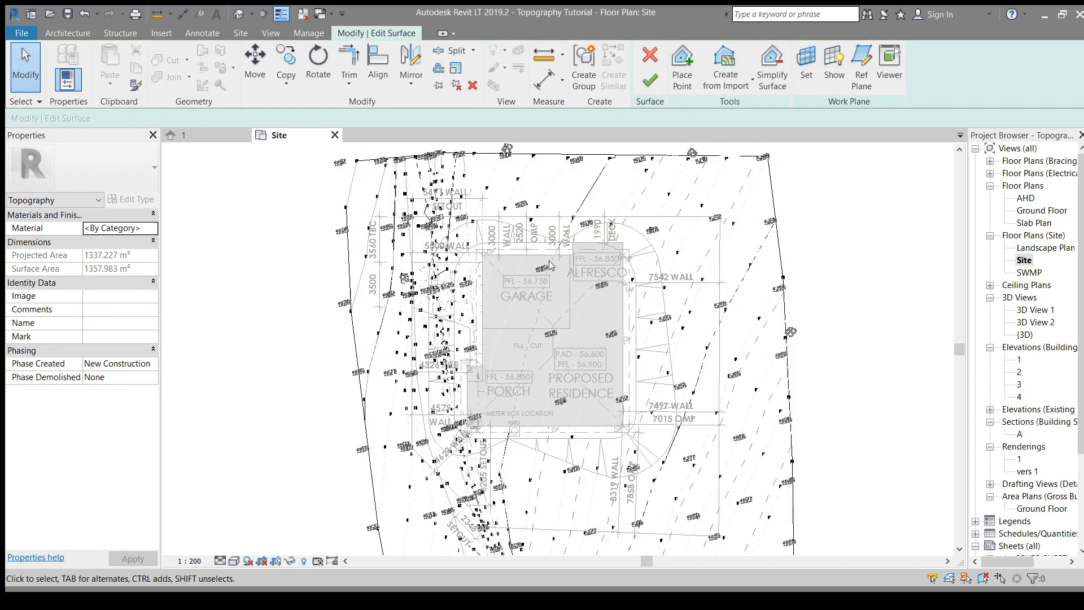
# Inspect the elevation of an interior surface point just below the residence, and exit surface editing without changes
pyautogui.scroll(3, 510, 443)
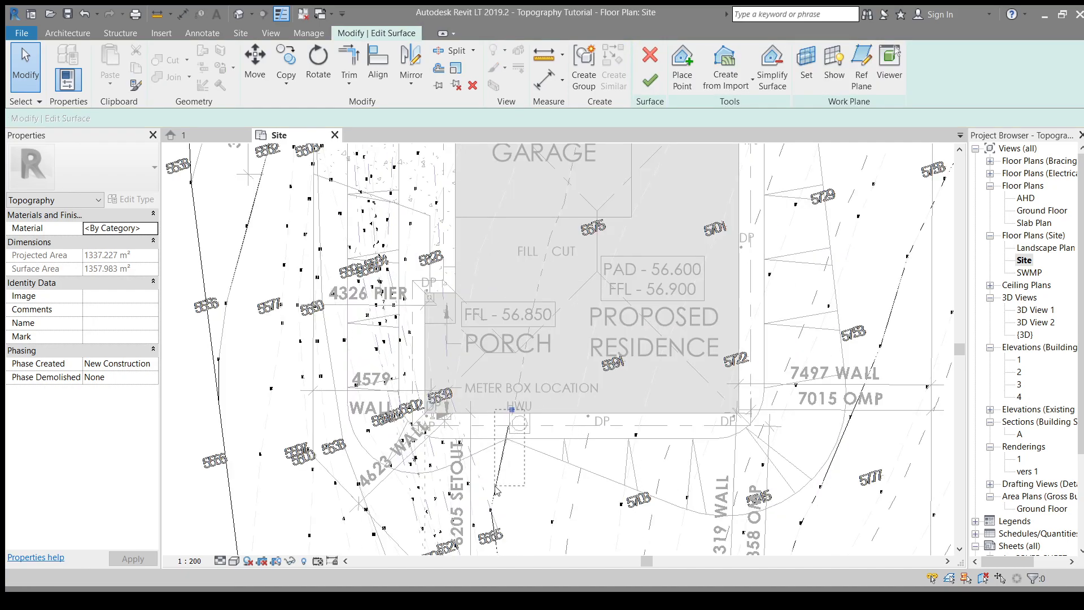
pyautogui.click(682, 62)
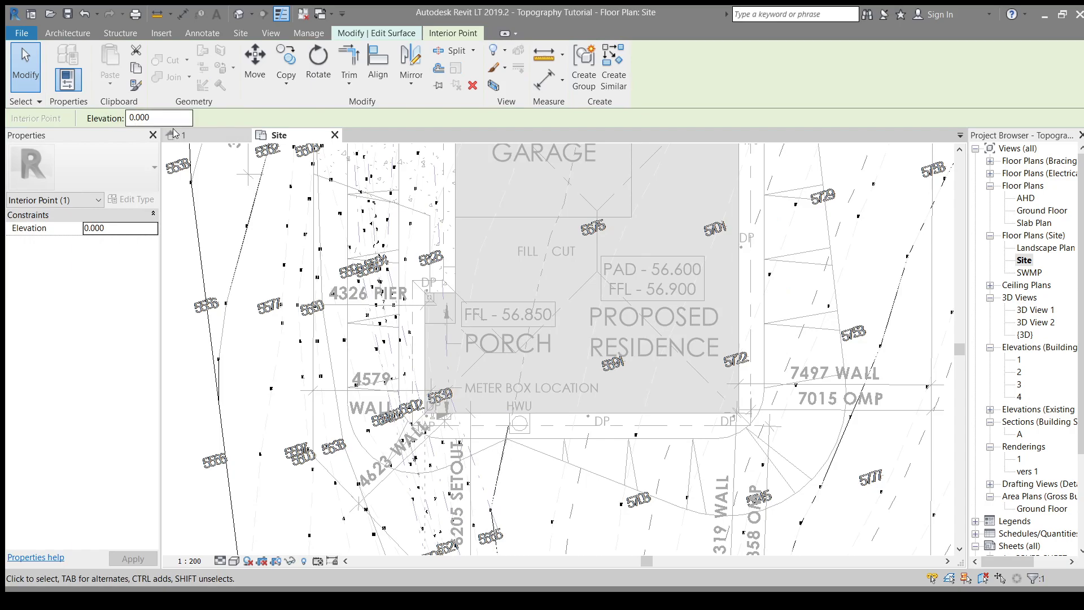
pyautogui.scroll(-4, 638, 304)
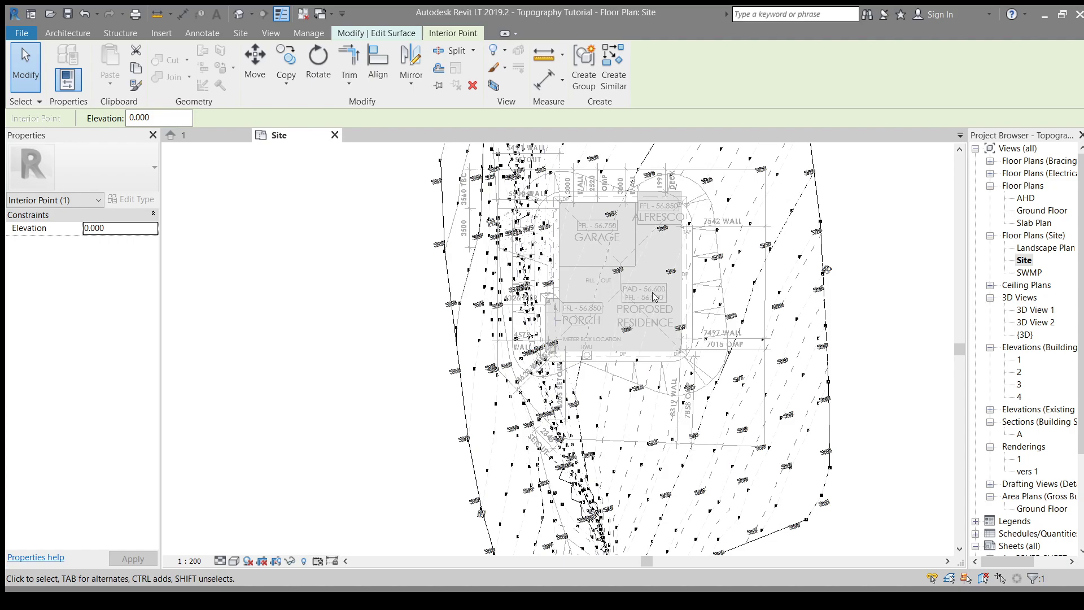
pyautogui.scroll(4, 656, 294)
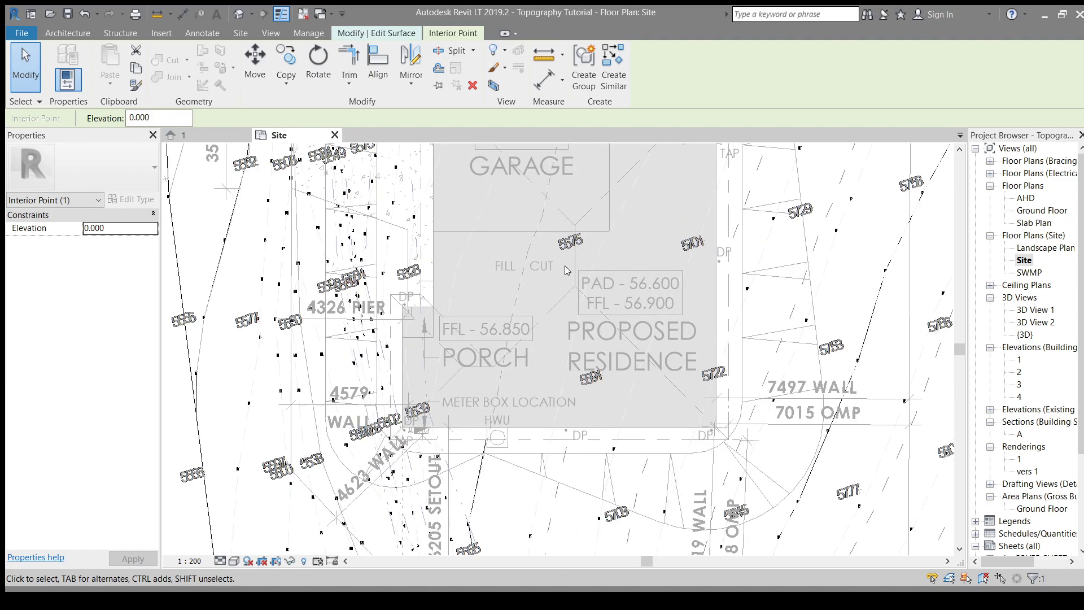
pyautogui.press('Escape')
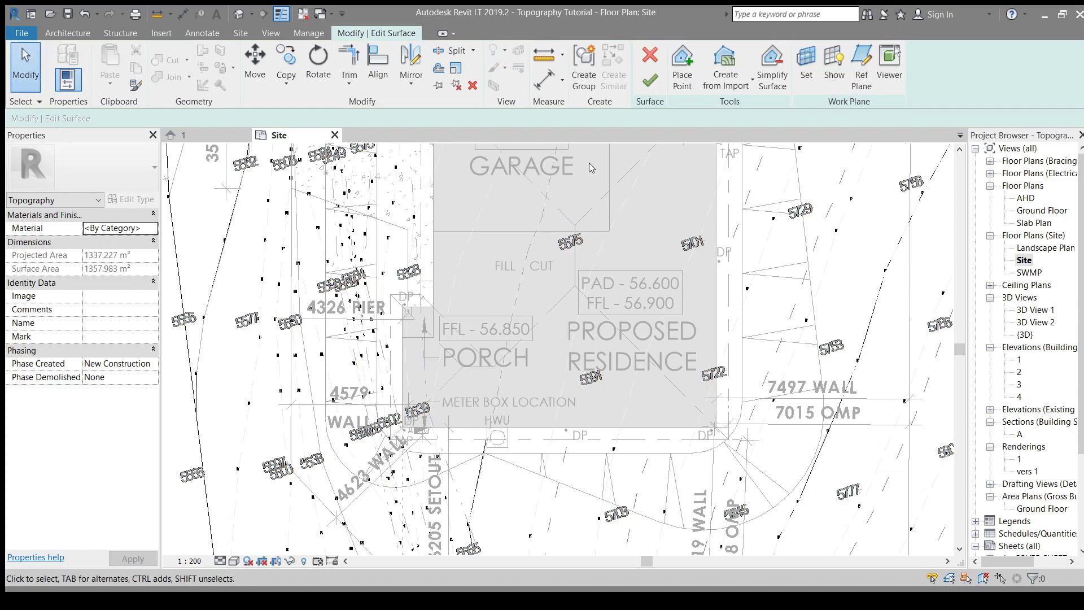
pyautogui.click(649, 81)
pyautogui.scroll(-5, 764, 282)
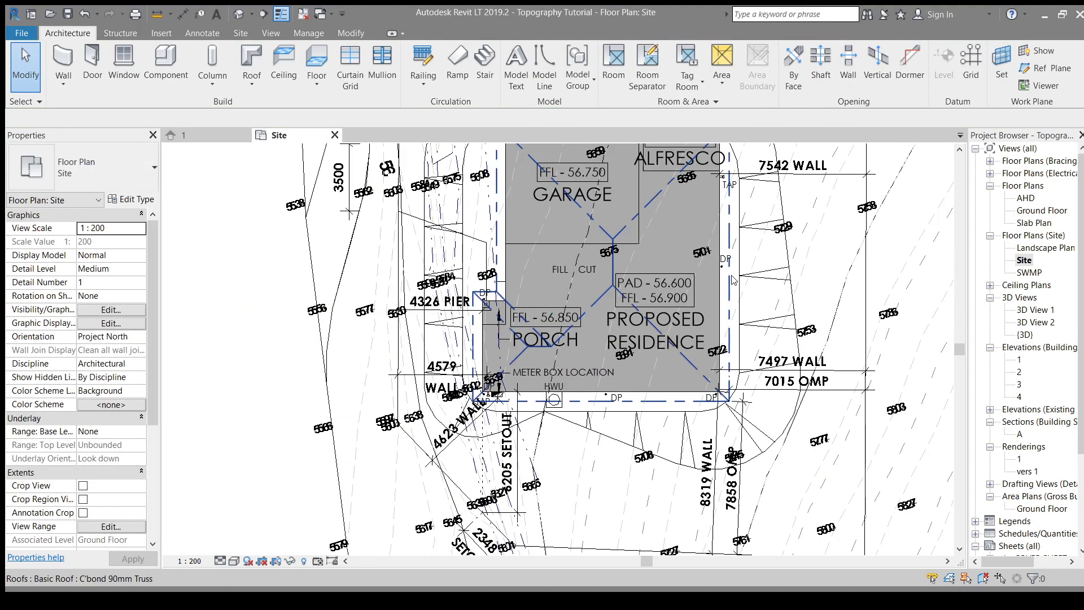
pyautogui.moveTo(764, 282); pyautogui.dragTo(753, 313, button='middle')
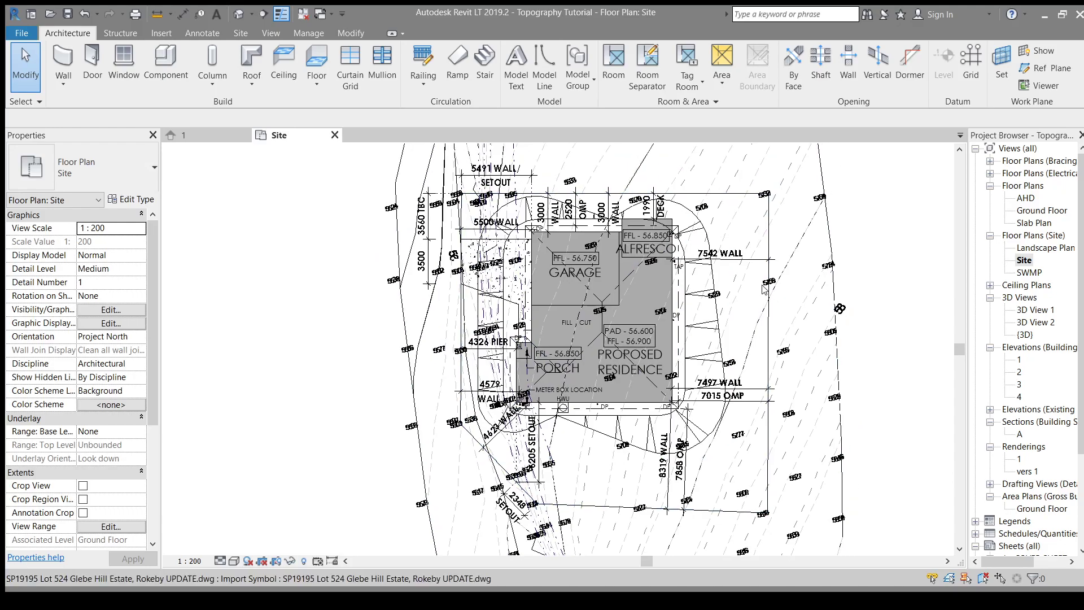
# Copy the topography surface and paste the duplicate into the Site plan over the original
pyautogui.click(823, 231)
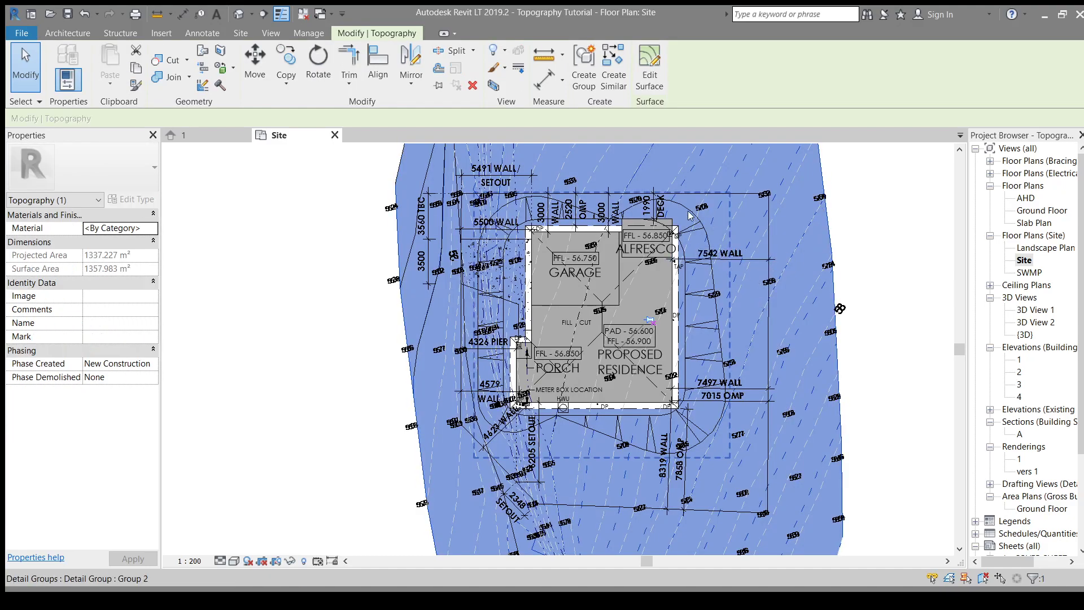
pyautogui.press('Escape')
pyautogui.scroll(2, 685, 210)
pyautogui.scroll(-3, 685, 210)
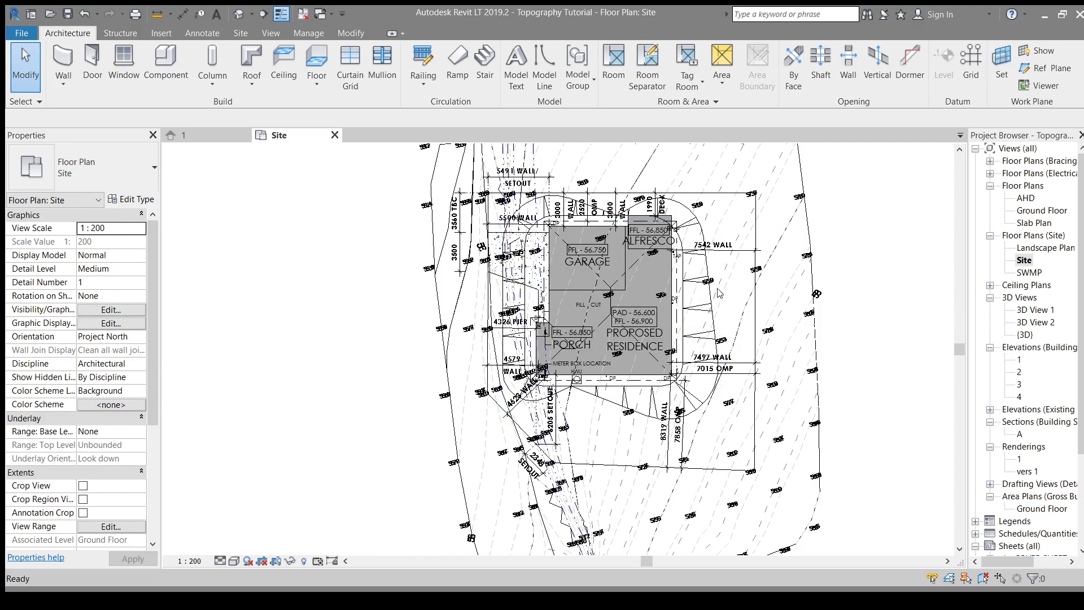
pyautogui.click(812, 229)
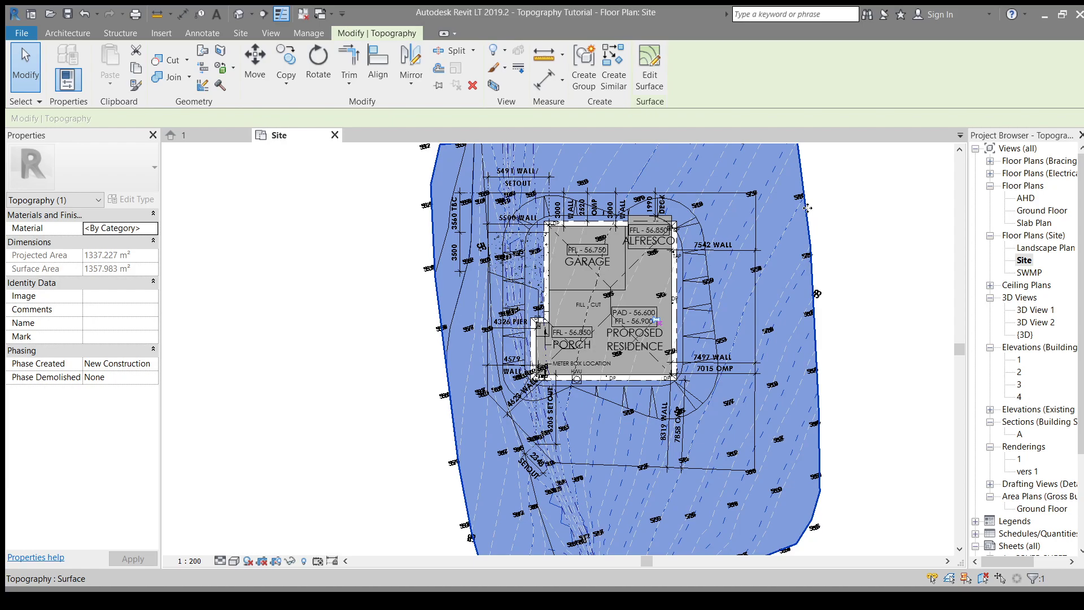
pyautogui.press('Escape')
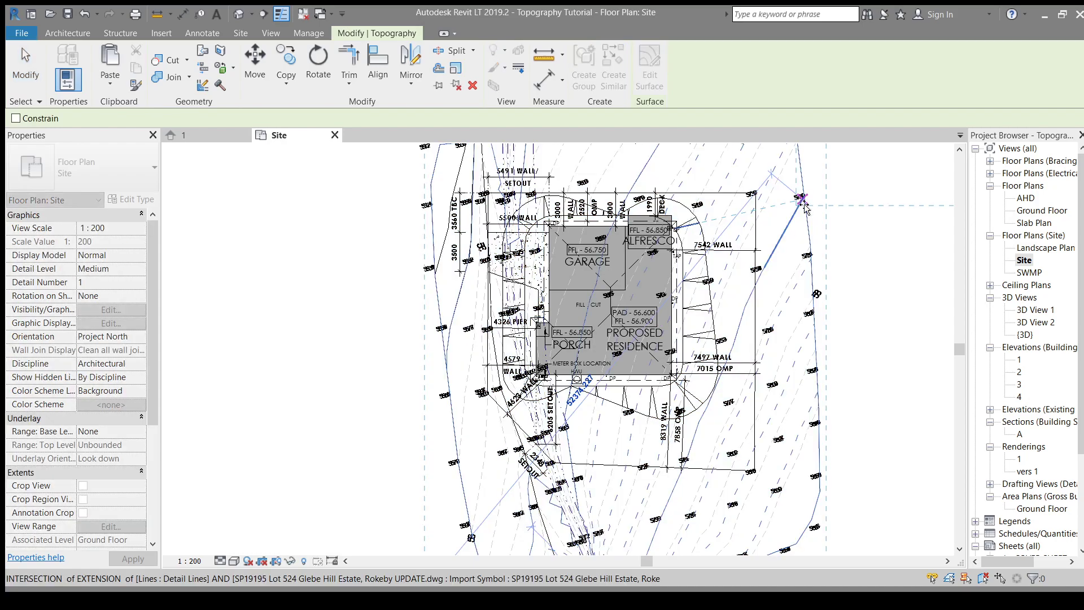
pyautogui.click(805, 205)
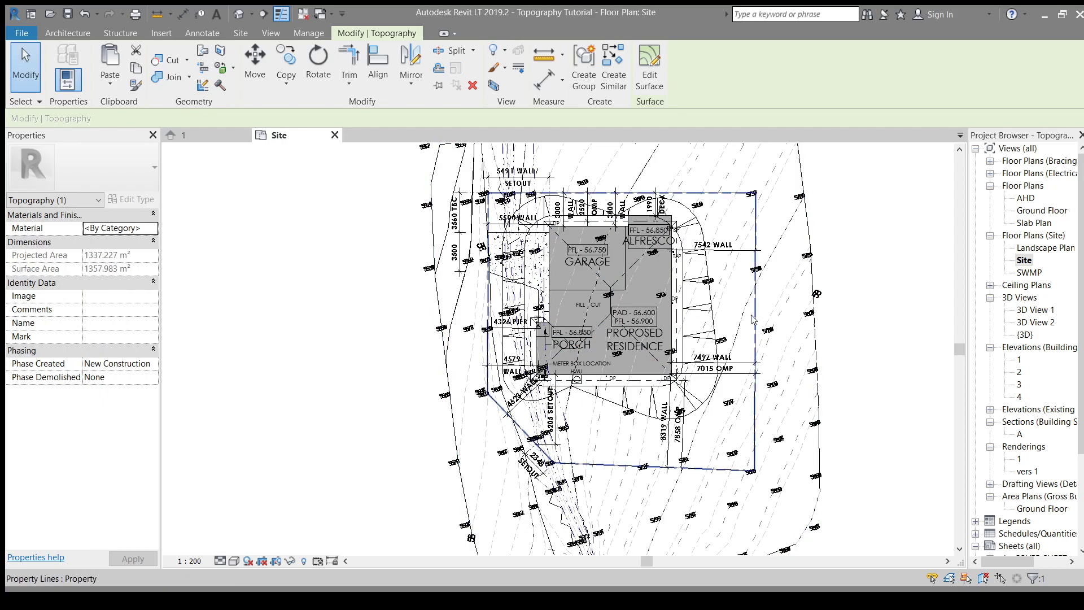
# Set the selected topography's created phase to Existing and its demolished phase to New Construction
pyautogui.click(158, 365)
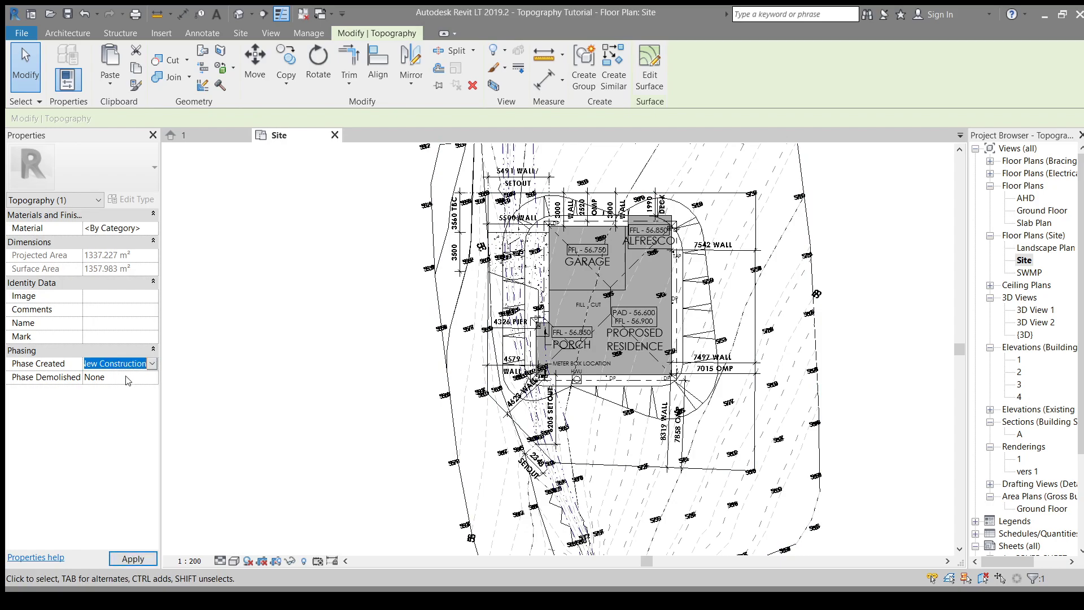
pyautogui.click(130, 379)
pyautogui.press('Tab')
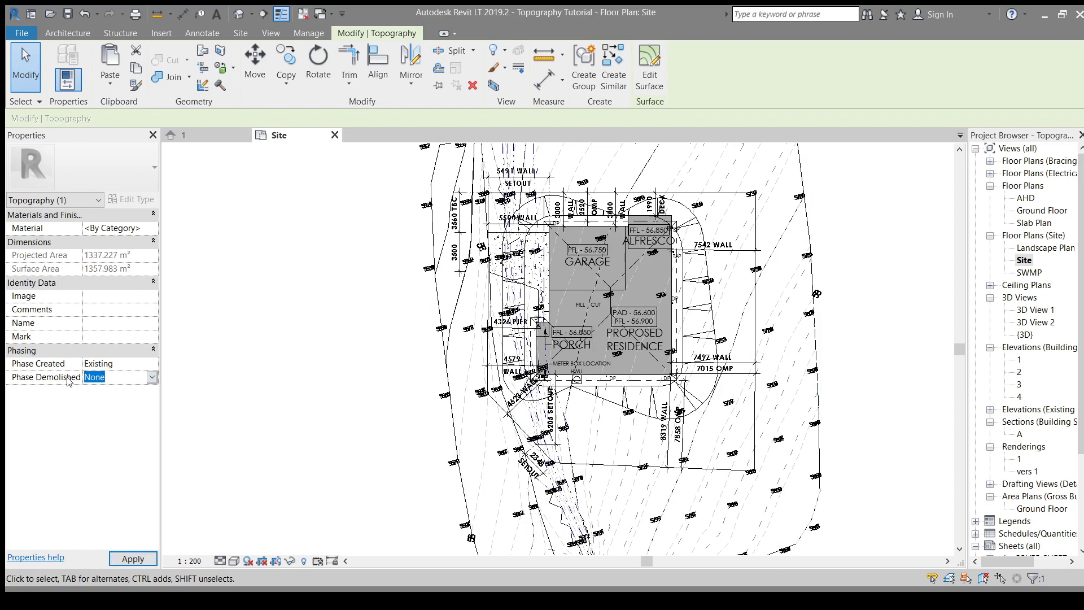
pyautogui.press('Down')
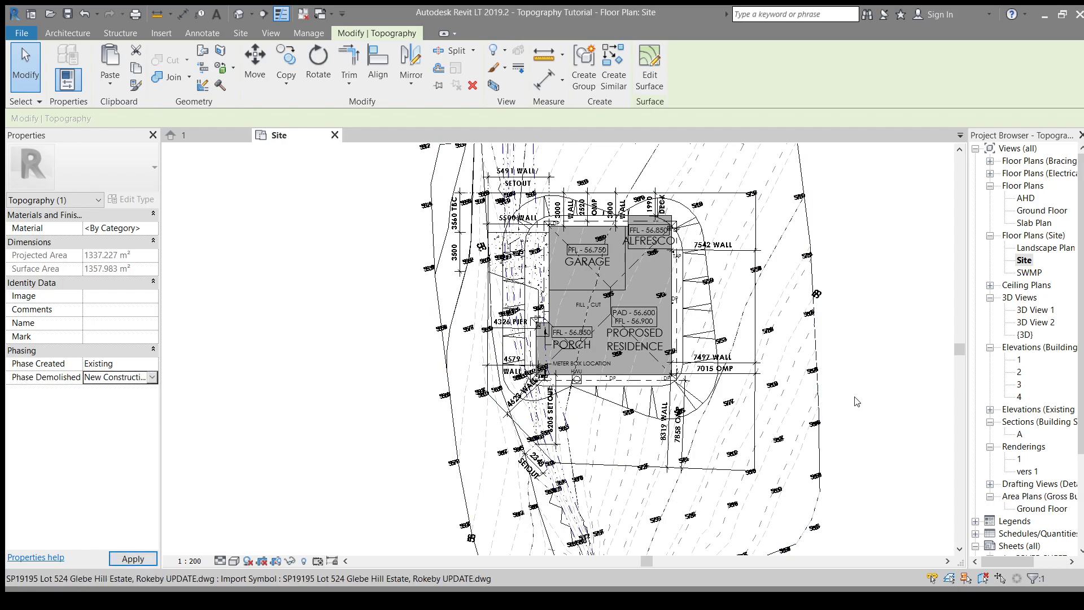
pyautogui.click(894, 290)
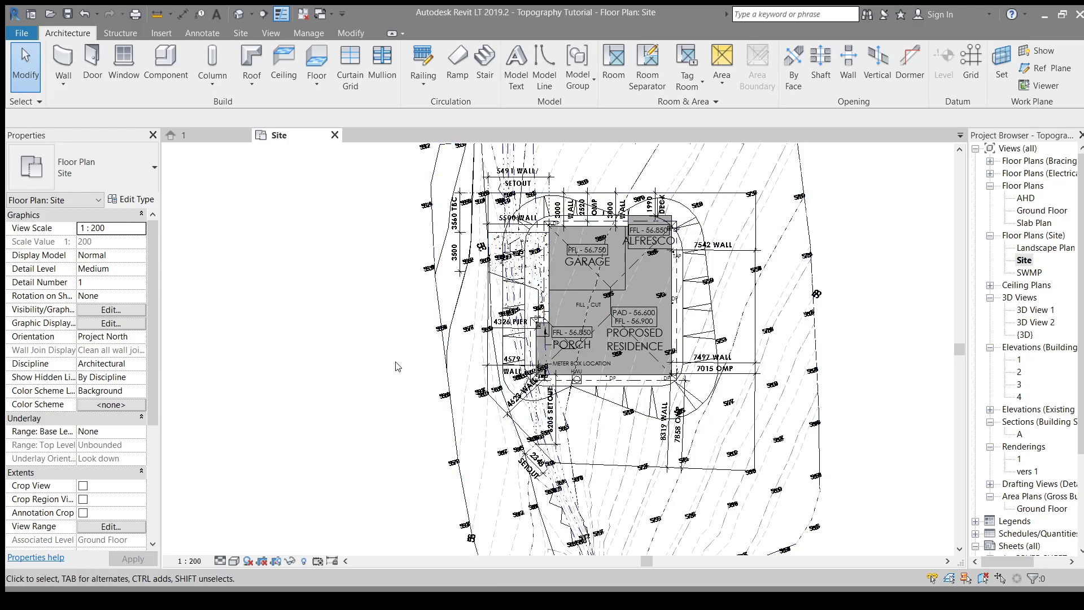
# Change the Site view's phase filter from Show All to the "Show New +" option and check the new-construction topography's properties
pyautogui.moveTo(398, 384); pyautogui.dragTo(357, 375, button='middle')
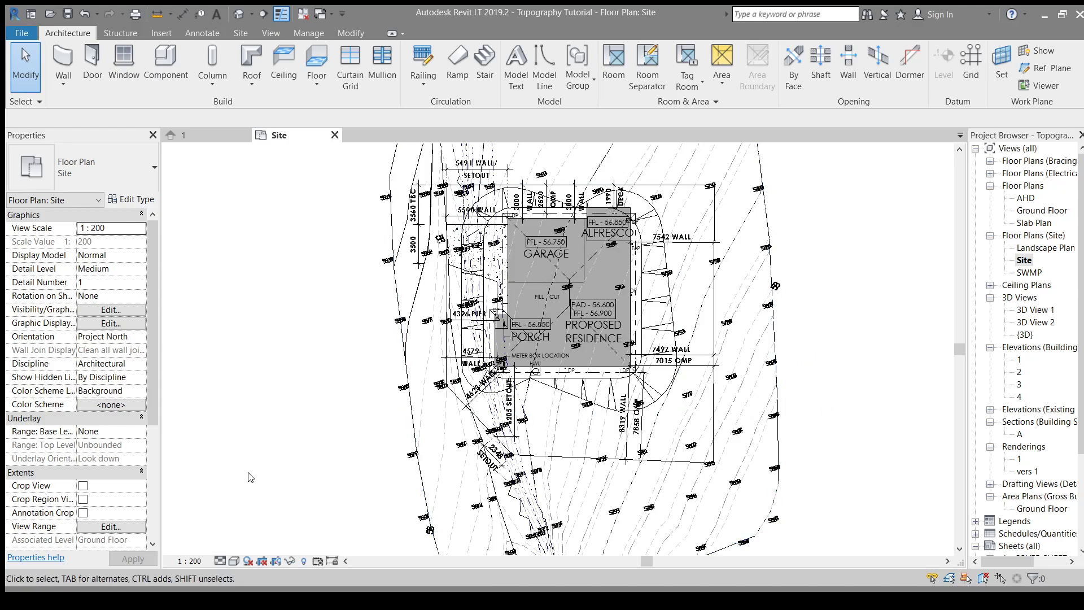
pyautogui.scroll(-5, 121, 502)
pyautogui.click(130, 515)
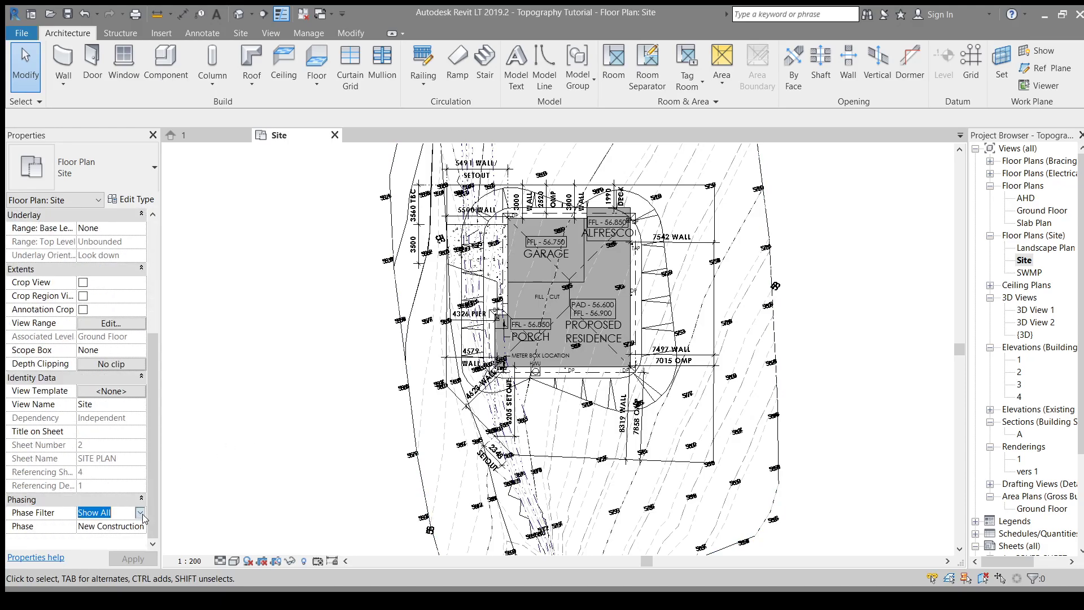
pyautogui.click(158, 488)
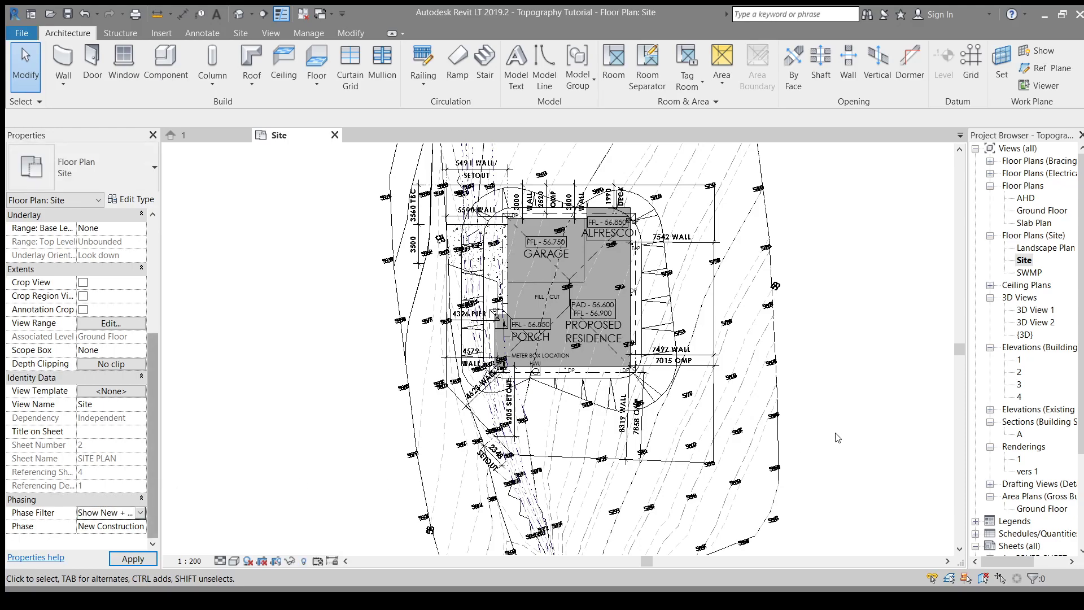
pyautogui.click(777, 339)
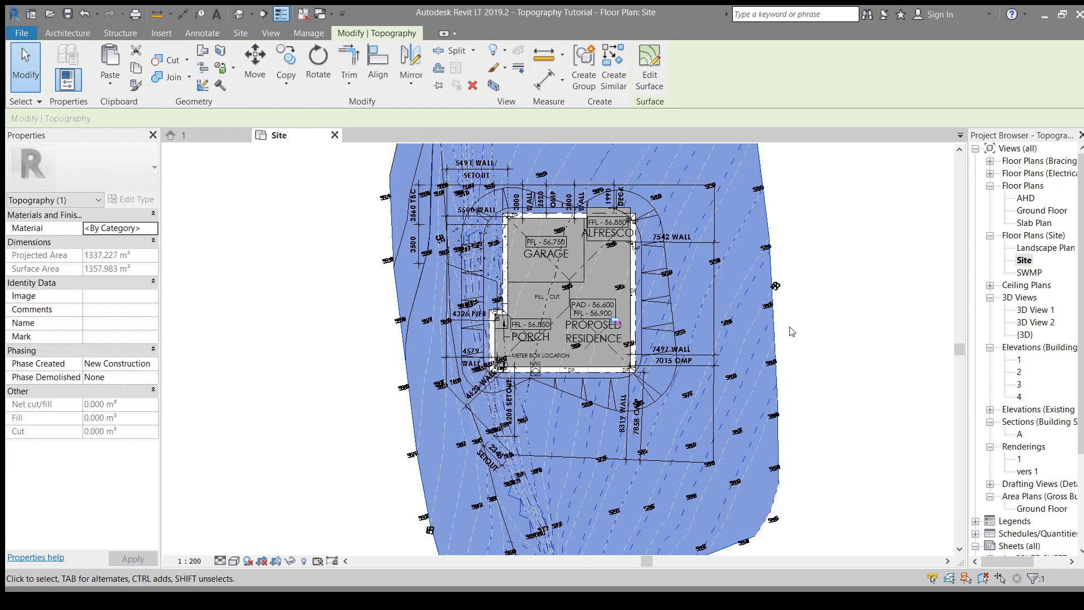
pyautogui.moveTo(805, 331); pyautogui.dragTo(813, 369, button='middle')
pyautogui.press('Escape')
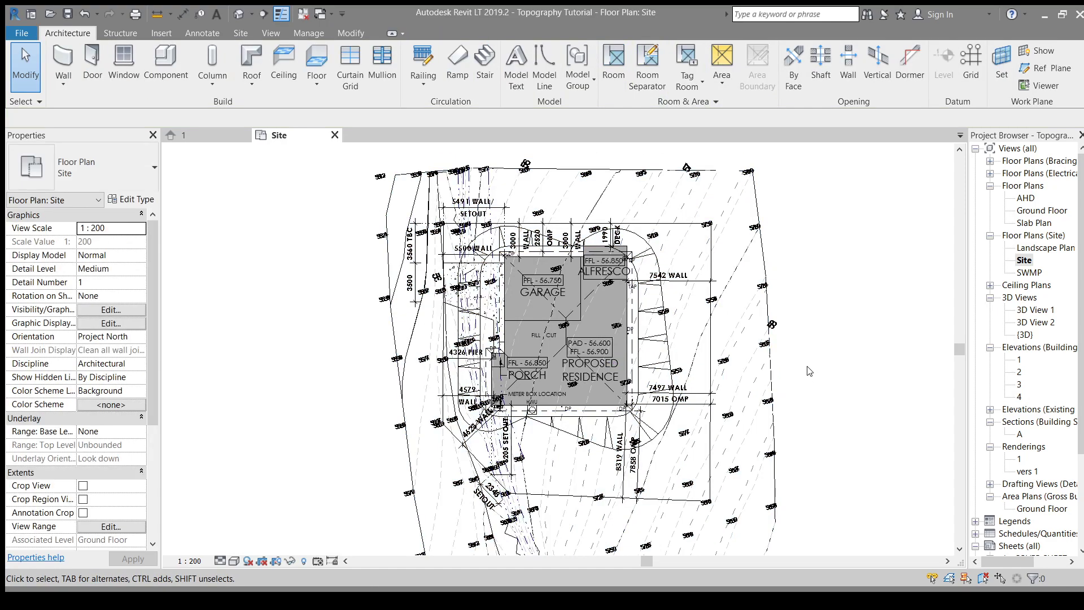
# Use Split Surface on the topography and pick the whole chain of batter lines around the residence as the split boundary
pyautogui.click(558, 179)
pyautogui.click(240, 34)
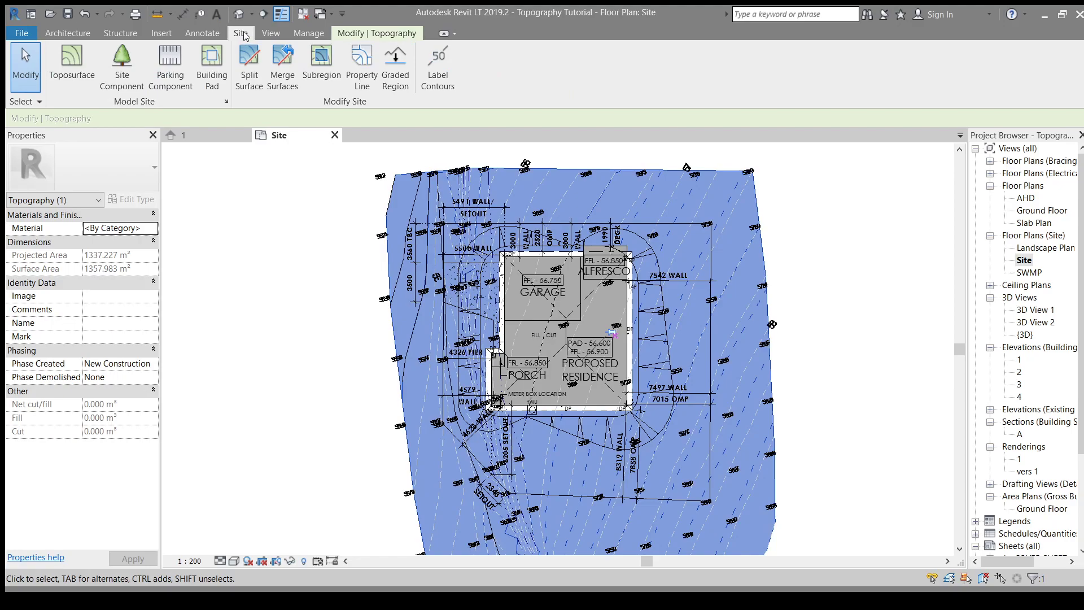
pyautogui.click(249, 78)
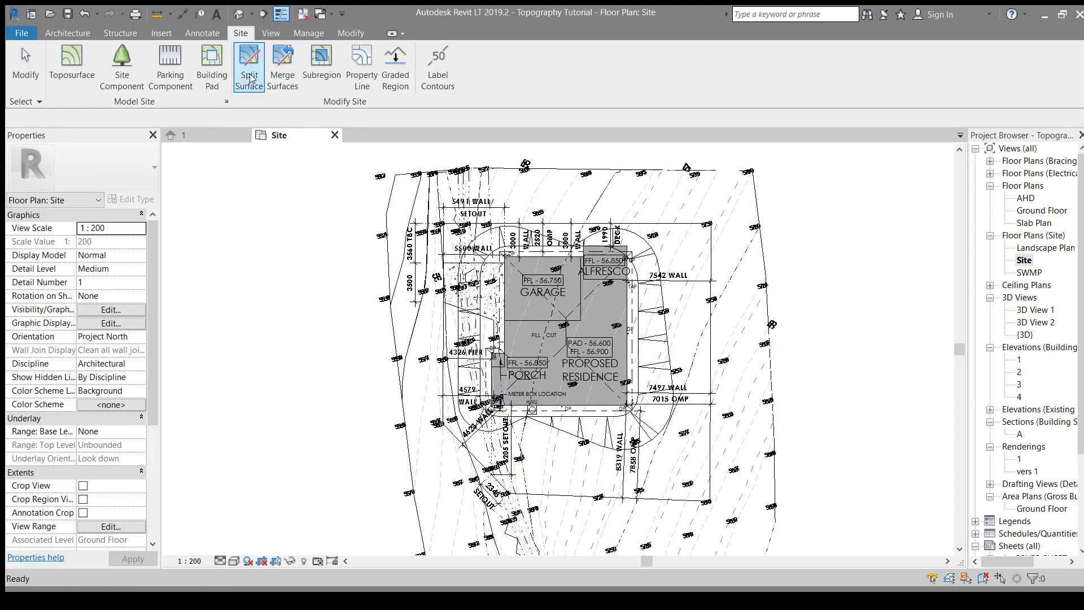
pyautogui.click(563, 171)
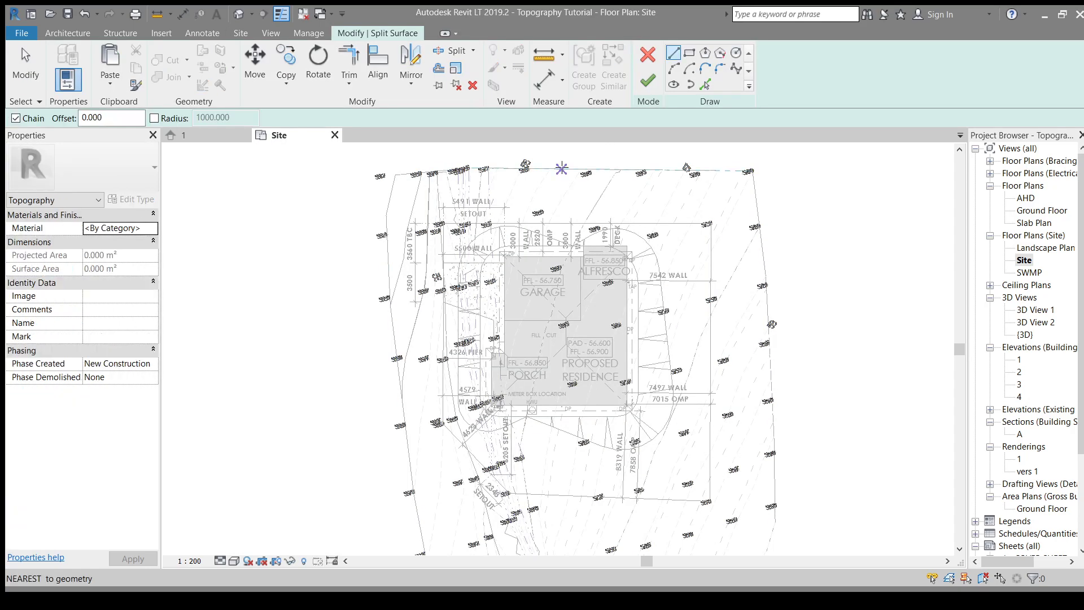
pyautogui.click(705, 84)
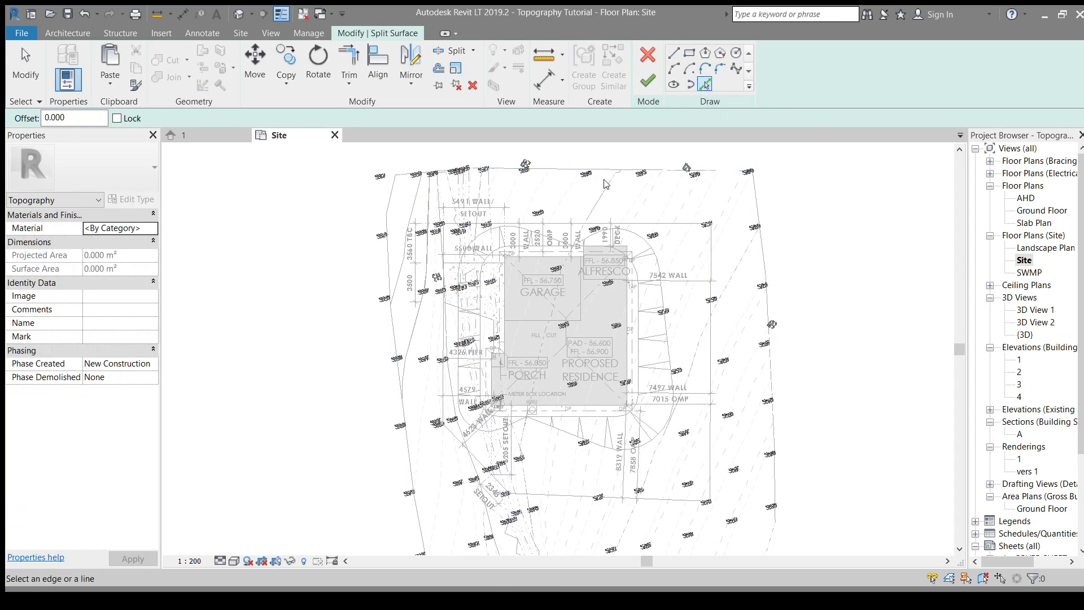
pyautogui.scroll(2, 595, 228)
pyautogui.moveTo(593, 244); pyautogui.dragTo(615, 185, button='middle')
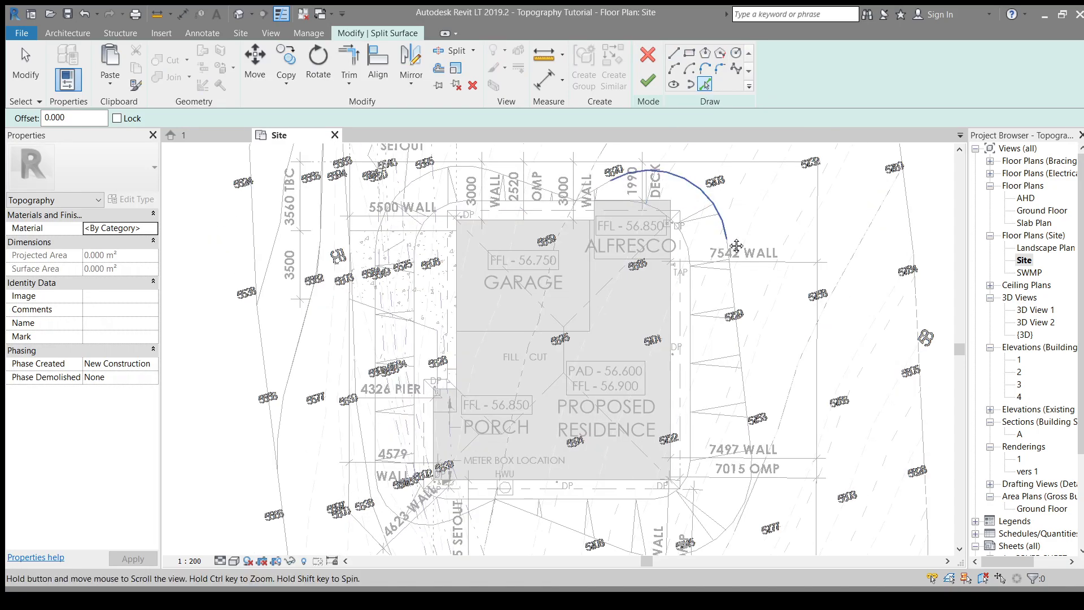
pyautogui.scroll(-2, 728, 242)
pyautogui.press('Tab')
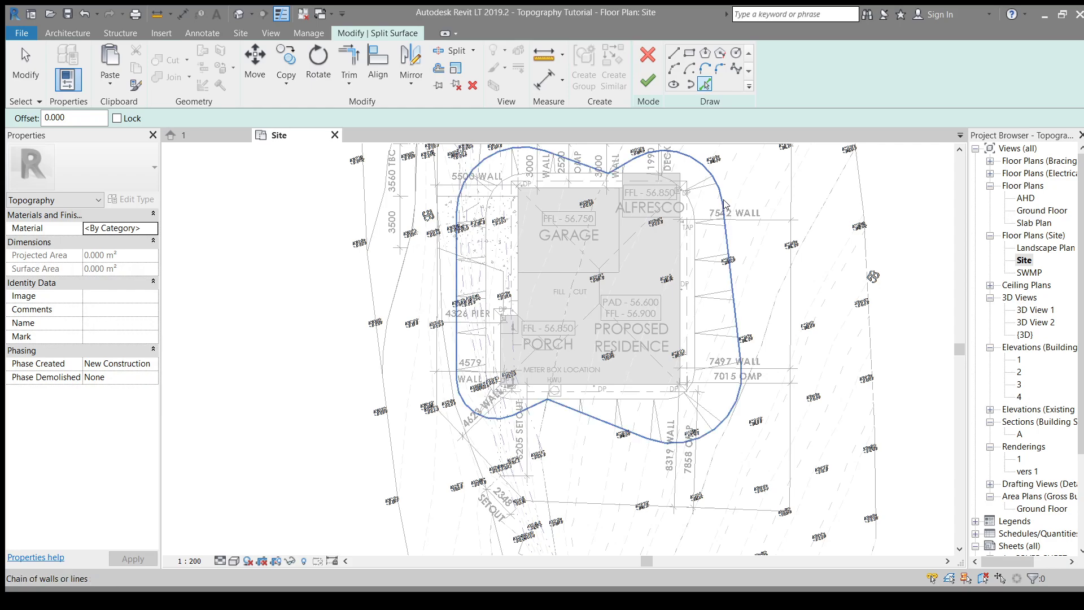
pyautogui.click(724, 203)
pyautogui.press('Escape')
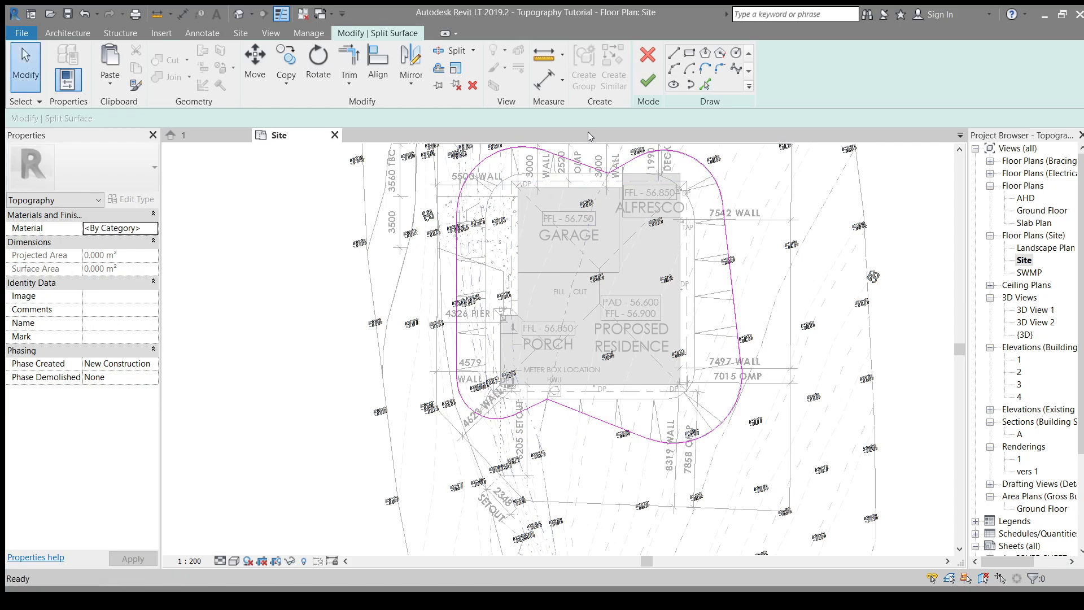
# Draw a horizontal boundary line about 81 mm long across the sharp inward corner above the garage
pyautogui.click(673, 52)
pyautogui.click(543, 150)
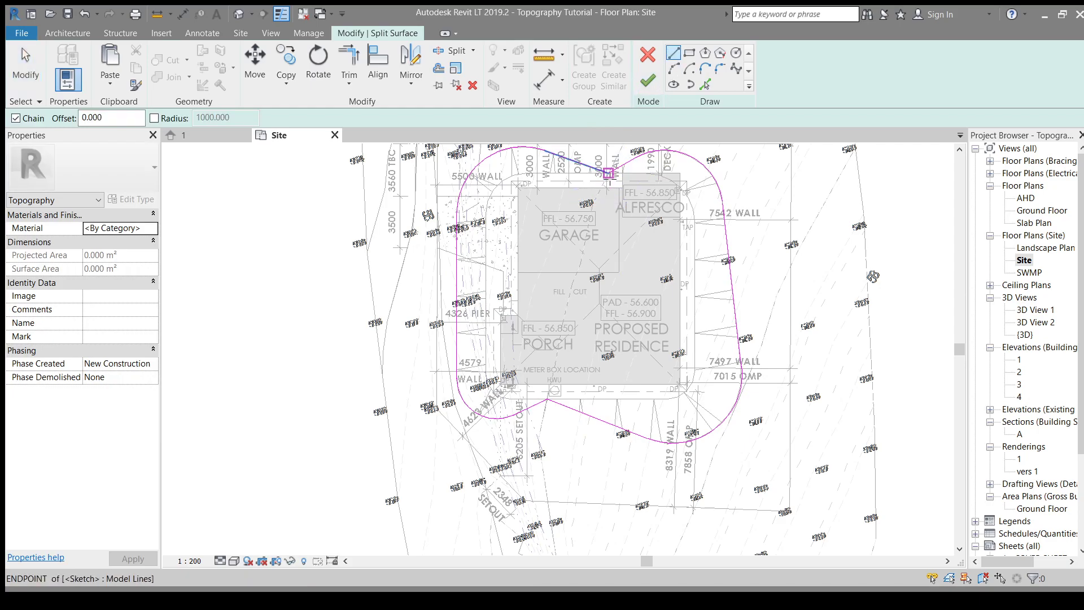
pyautogui.scroll(8, 609, 182)
pyautogui.moveTo(618, 192); pyautogui.dragTo(653, 273, button='middle')
pyautogui.scroll(4, 658, 251)
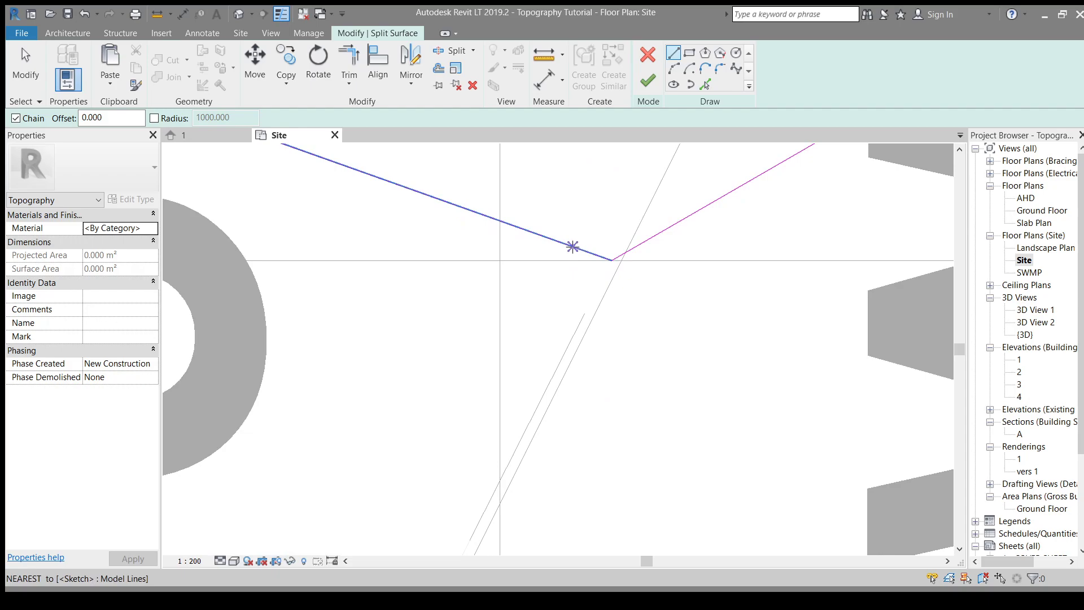
pyautogui.click(572, 247)
pyautogui.moveTo(652, 286); pyautogui.dragTo(648, 304, button='middle')
pyautogui.scroll(-2, 648, 305)
pyautogui.scroll(2, 648, 305)
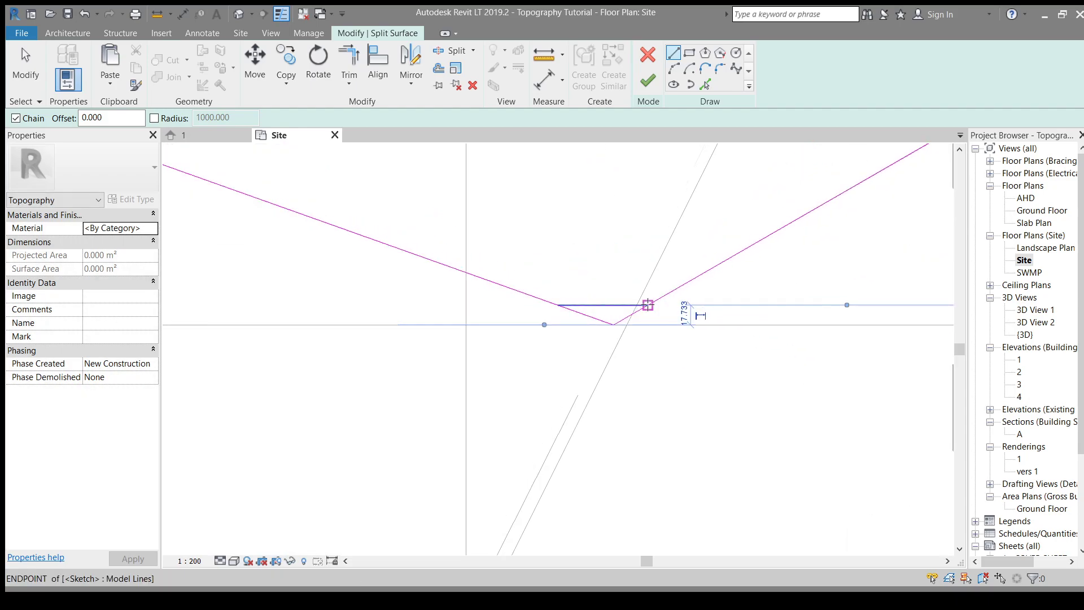
pyautogui.click(617, 305)
pyautogui.press('Escape')
pyautogui.press('Escape')
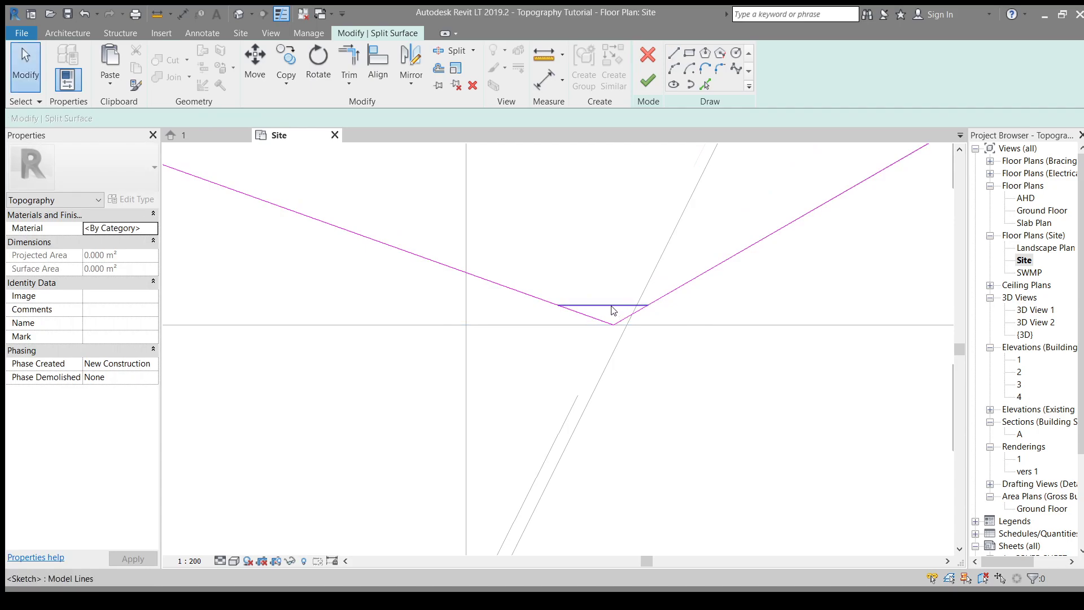
# Examine the short bridging line and the boundary lines that meet at the sharp corner above the garage
pyautogui.press('t')
pyautogui.press('r')
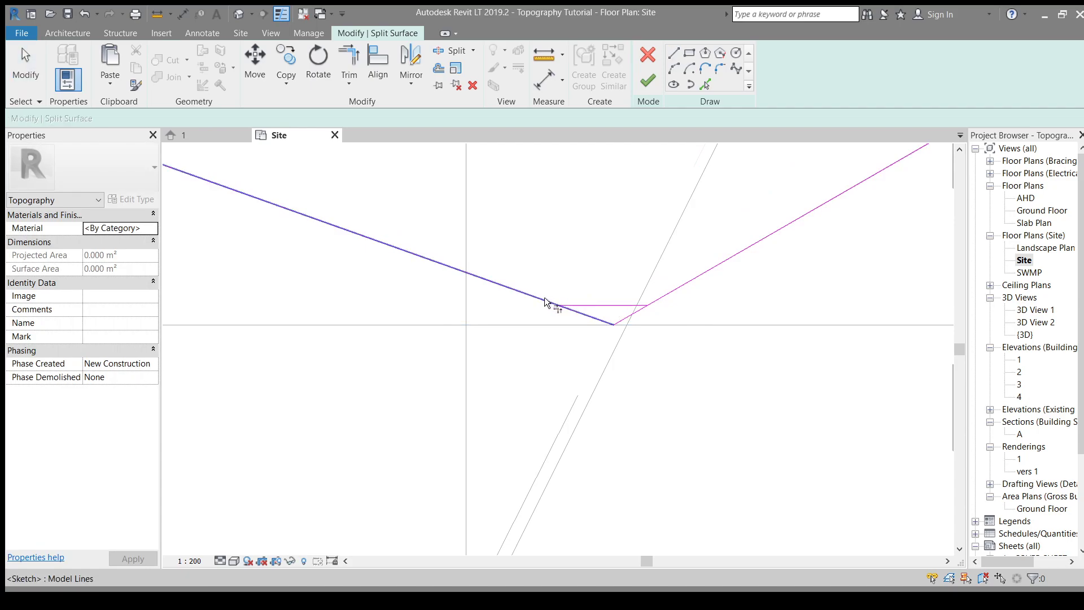
pyautogui.press('Escape')
pyautogui.click(618, 305)
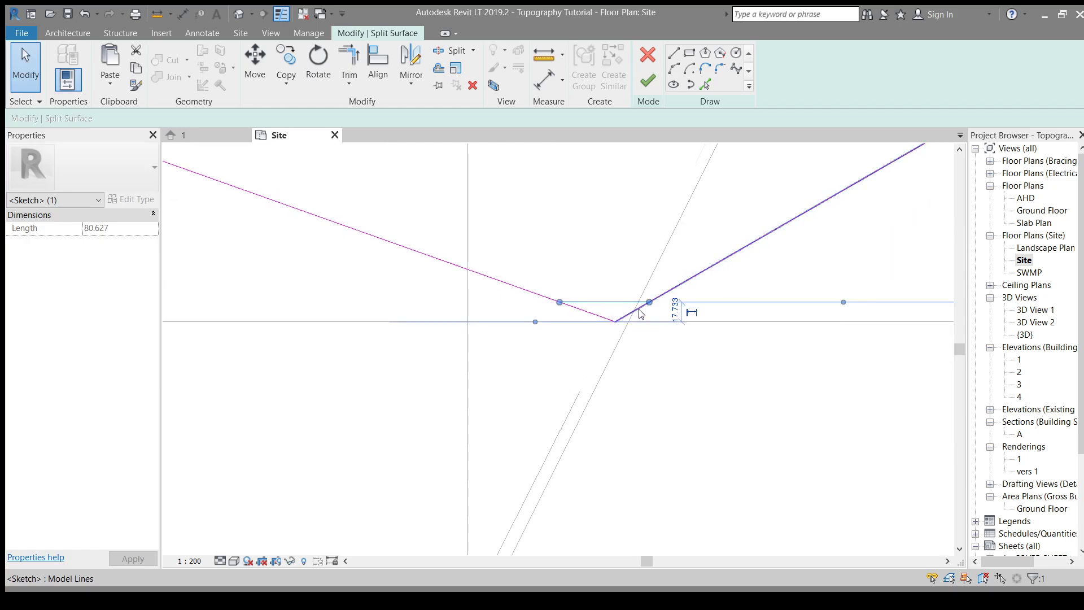
pyautogui.scroll(-2, 621, 330)
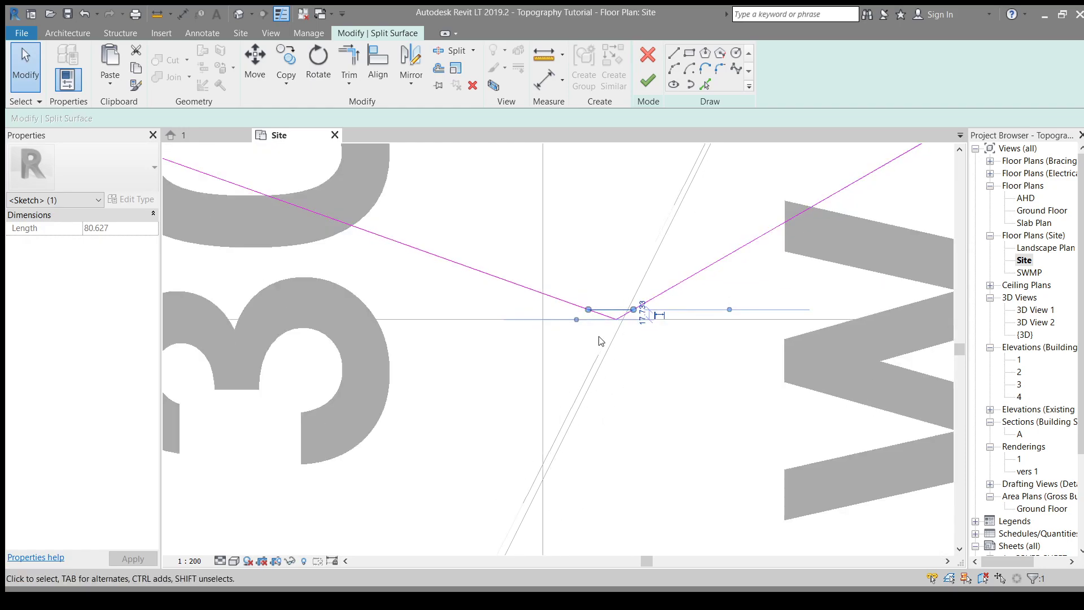
pyautogui.press('Escape')
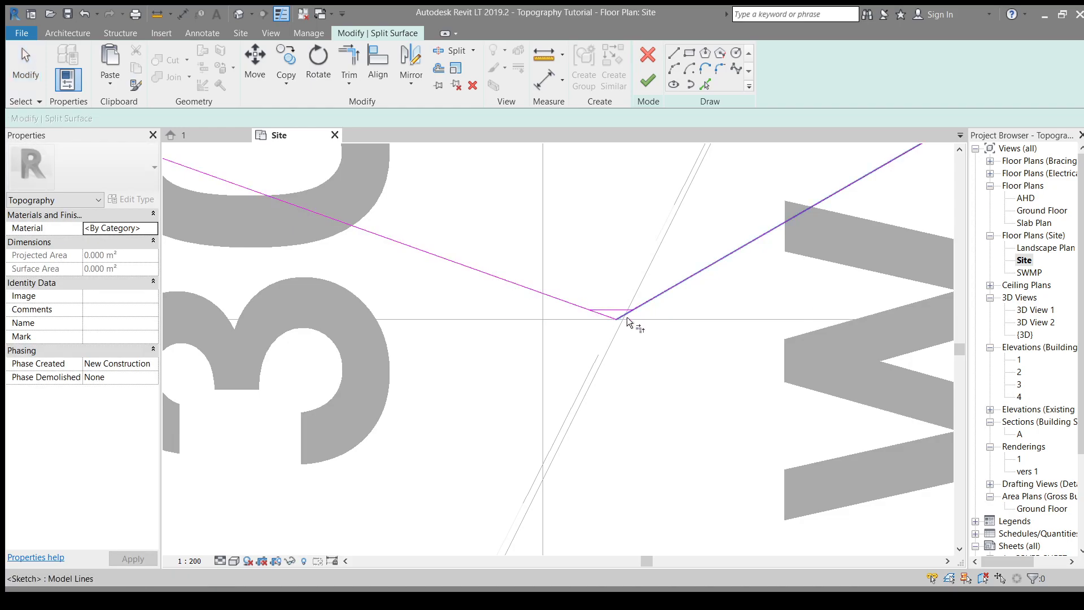
pyautogui.scroll(3, 610, 327)
pyautogui.press('Escape')
pyautogui.scroll(-3, 624, 318)
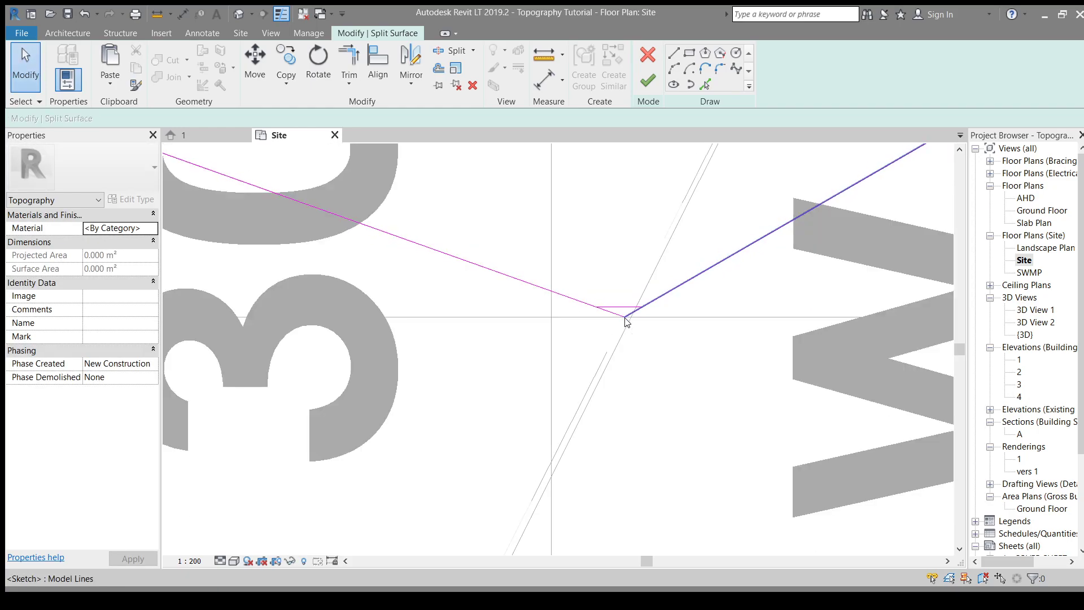
pyautogui.scroll(-3, 625, 322)
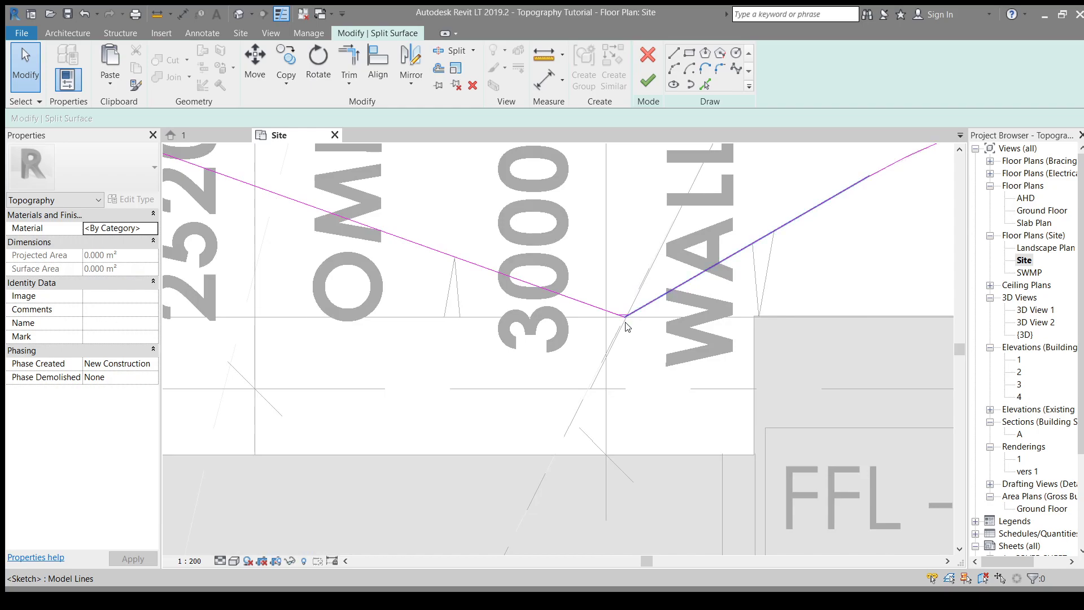
pyautogui.scroll(4, 626, 326)
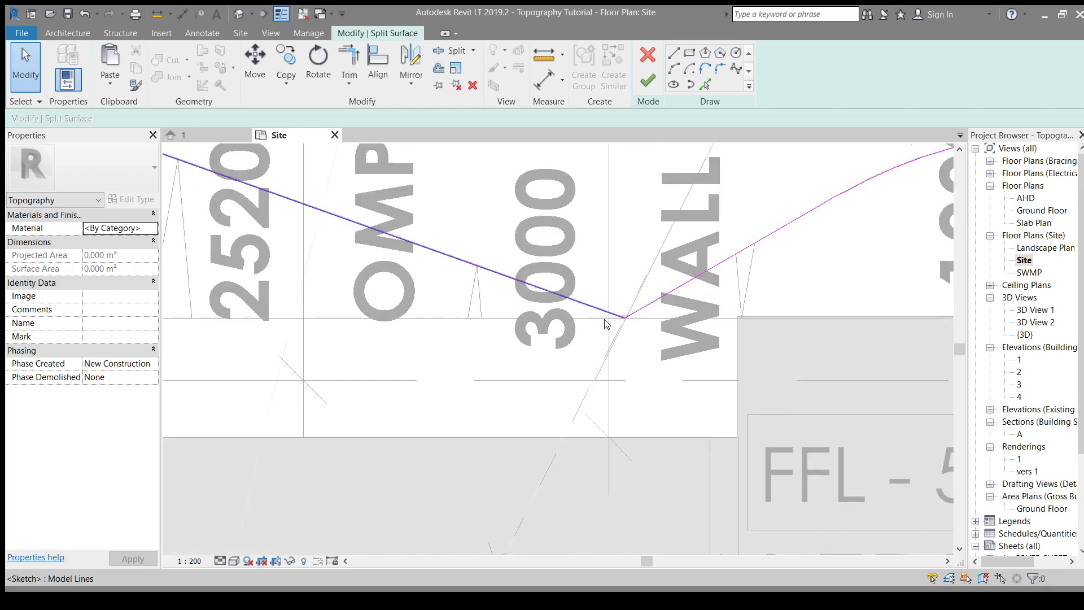
pyautogui.scroll(2, 626, 321)
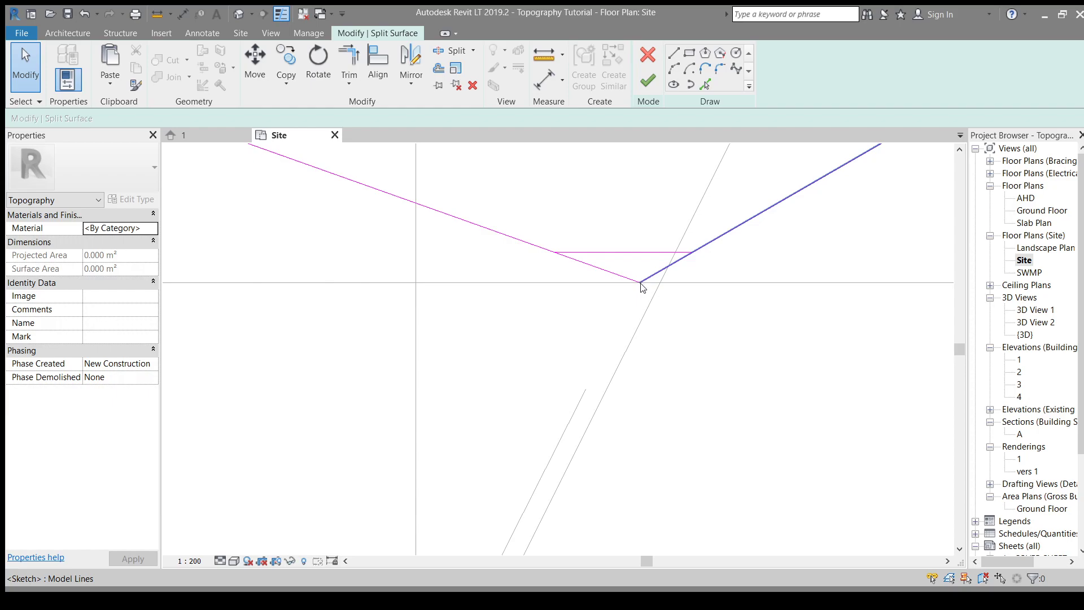
# Trim both boundary lines above the garage back to the short bridging line to remove the sharp corner
pyautogui.scroll(-2, 642, 287)
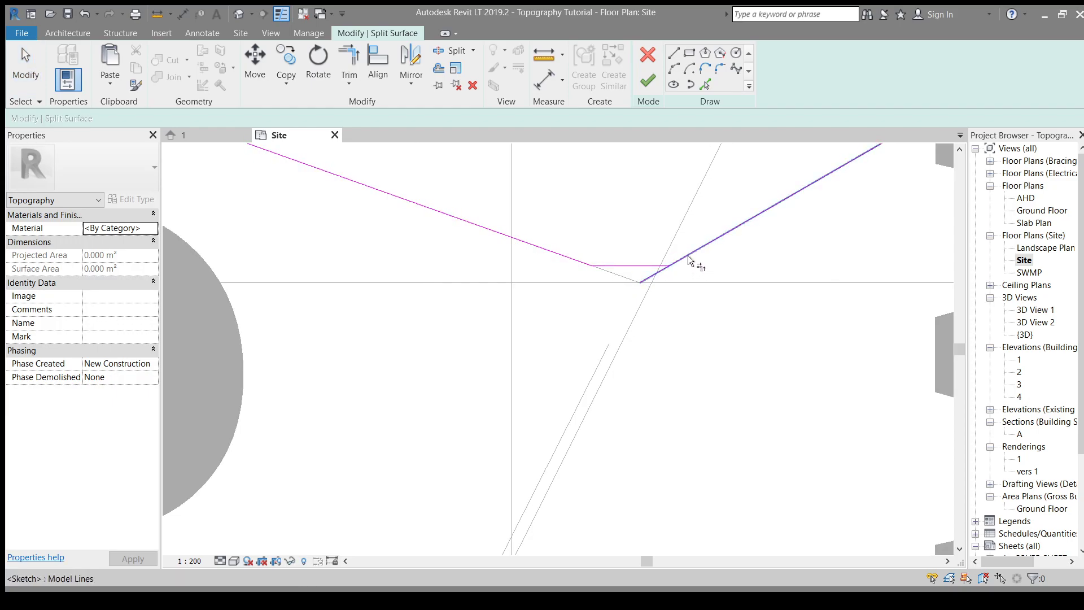
pyautogui.scroll(-1, 649, 273)
pyautogui.click(636, 265)
pyautogui.scroll(3, 619, 261)
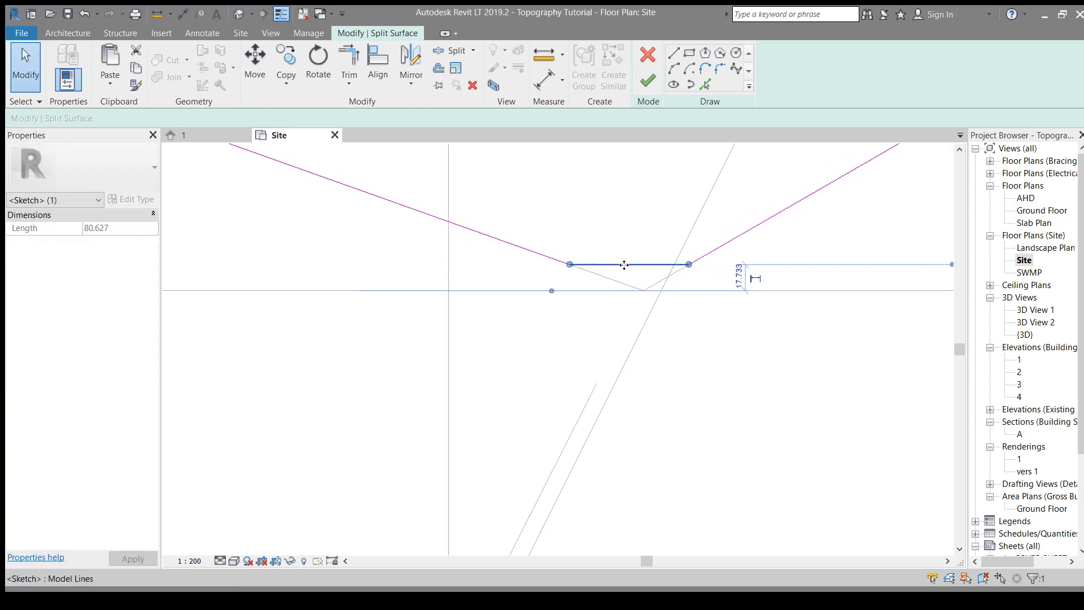
pyautogui.click(649, 300)
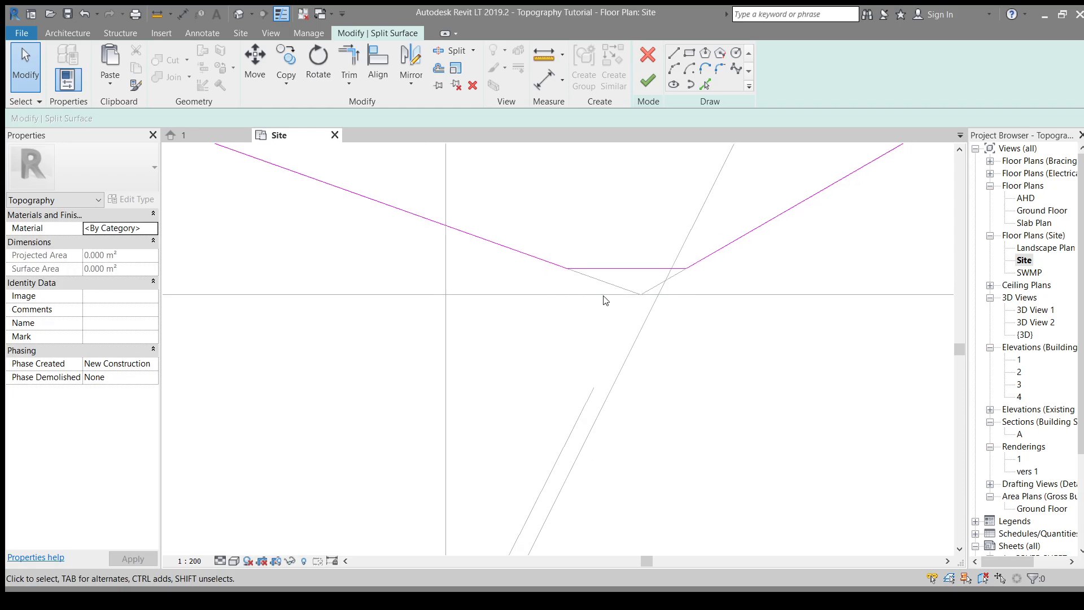
# Draw a short horizontal boundary line across the other sharp inward corner, below the meter box location
pyautogui.scroll(-4, 603, 300)
pyautogui.scroll(-3, 700, 223)
pyautogui.click(674, 53)
pyautogui.moveTo(570, 548)
pyautogui.mouseDown(button='middle')
pyautogui.moveTo(653, 225)
pyautogui.moveTo(685, 211)
pyautogui.moveTo(694, 180)
pyautogui.mouseUp(button='middle')
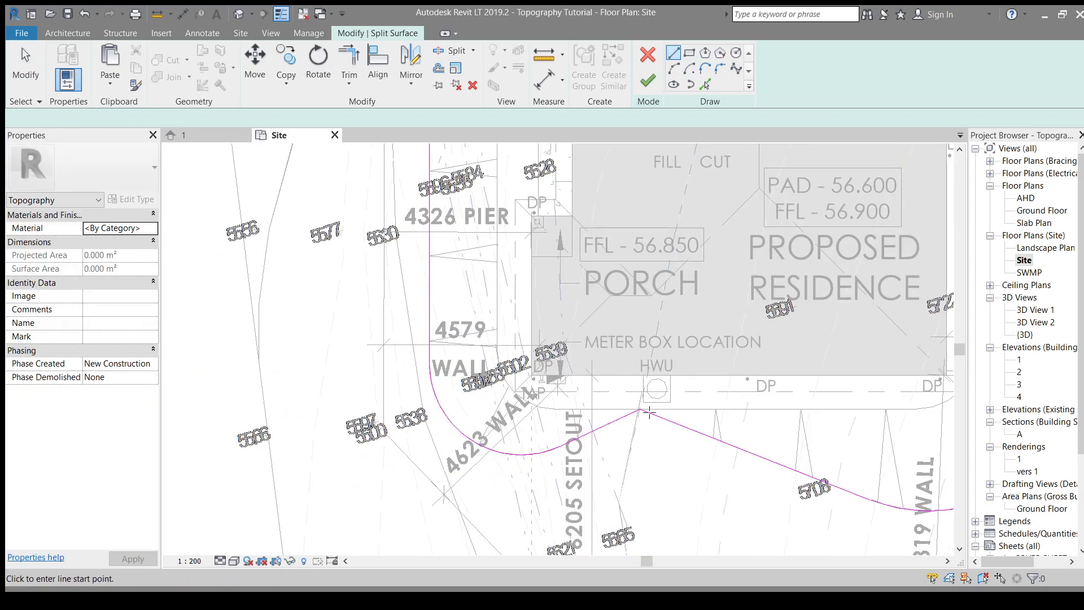
pyautogui.scroll(6, 638, 401)
pyautogui.scroll(3, 587, 359)
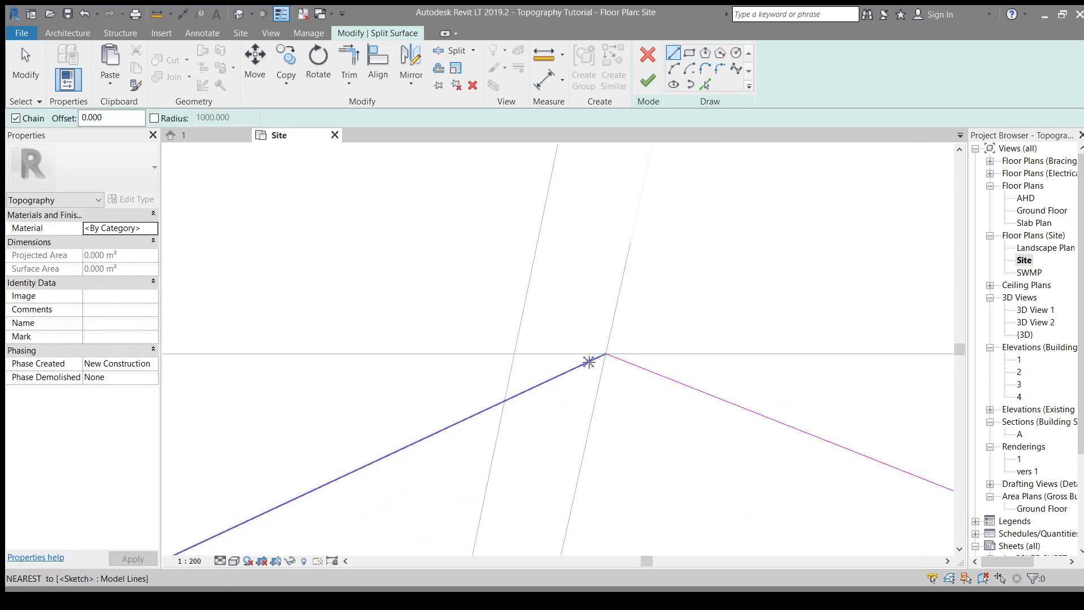
pyautogui.click(598, 355)
pyautogui.click(663, 356)
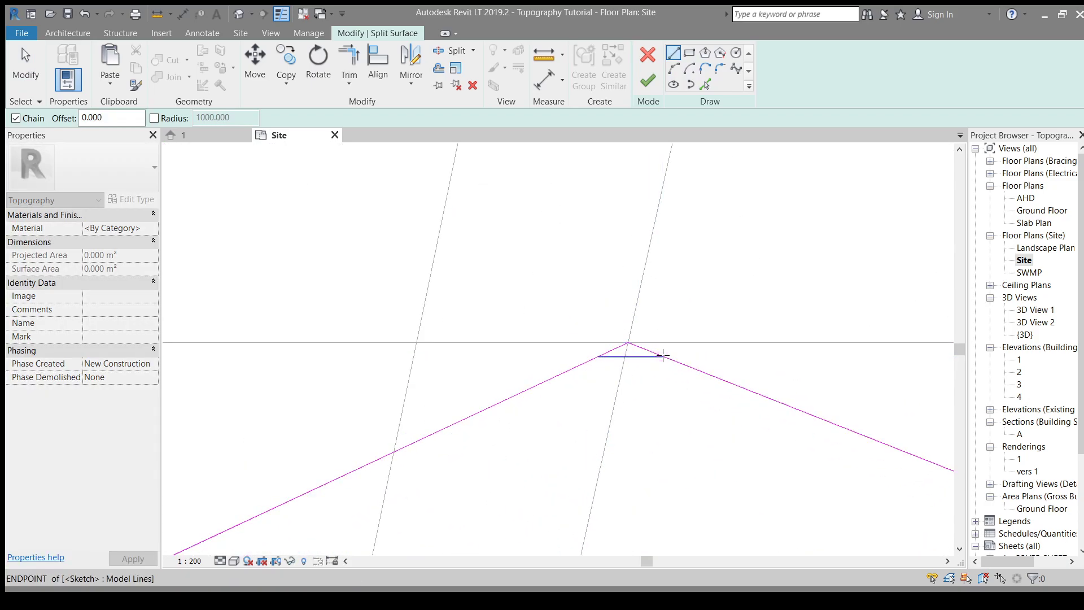
pyautogui.press('Escape')
pyautogui.press('Escape')
# Trim both boundary lines to the short line below the meter box location and finish the surface split
pyautogui.click(686, 368)
pyautogui.click(643, 357)
pyautogui.click(581, 364)
pyautogui.click(618, 357)
pyautogui.scroll(-5, 617, 232)
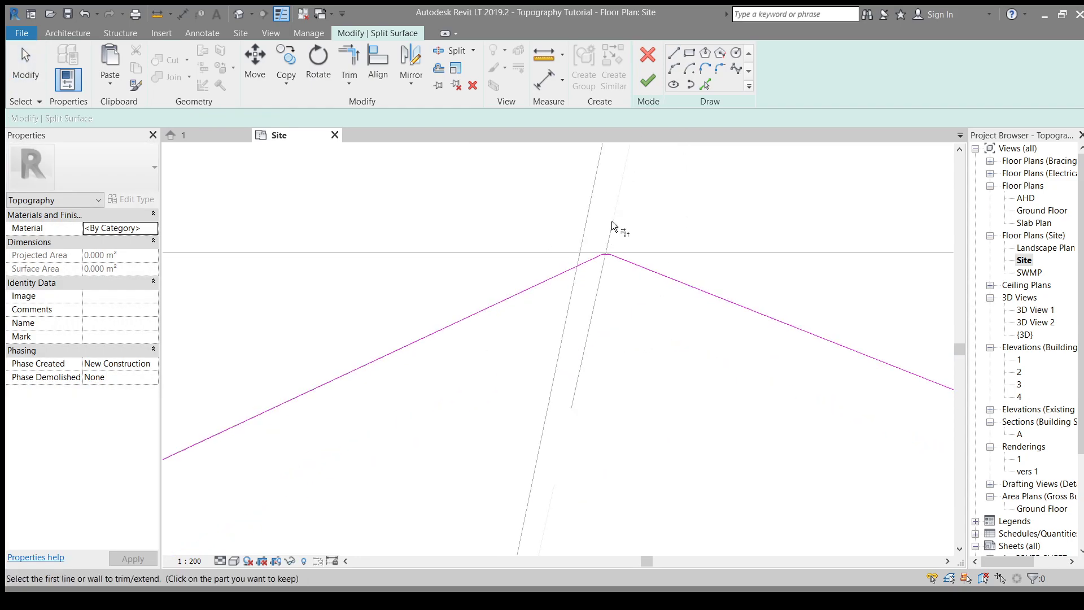
pyautogui.scroll(-3, 636, 300)
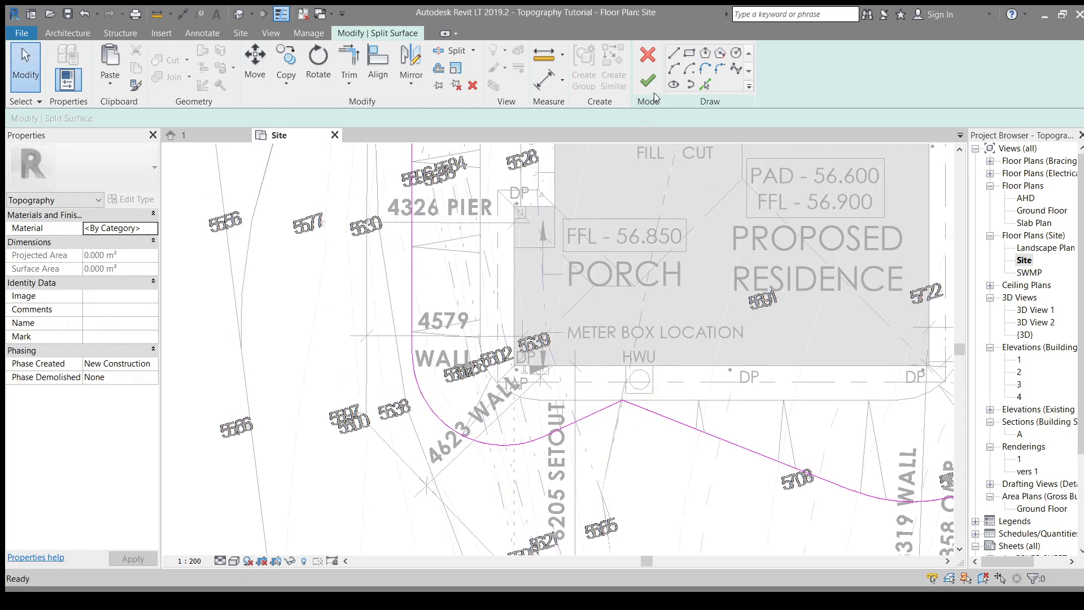
pyautogui.click(648, 82)
pyautogui.scroll(3, 540, 330)
pyautogui.scroll(-4, 603, 399)
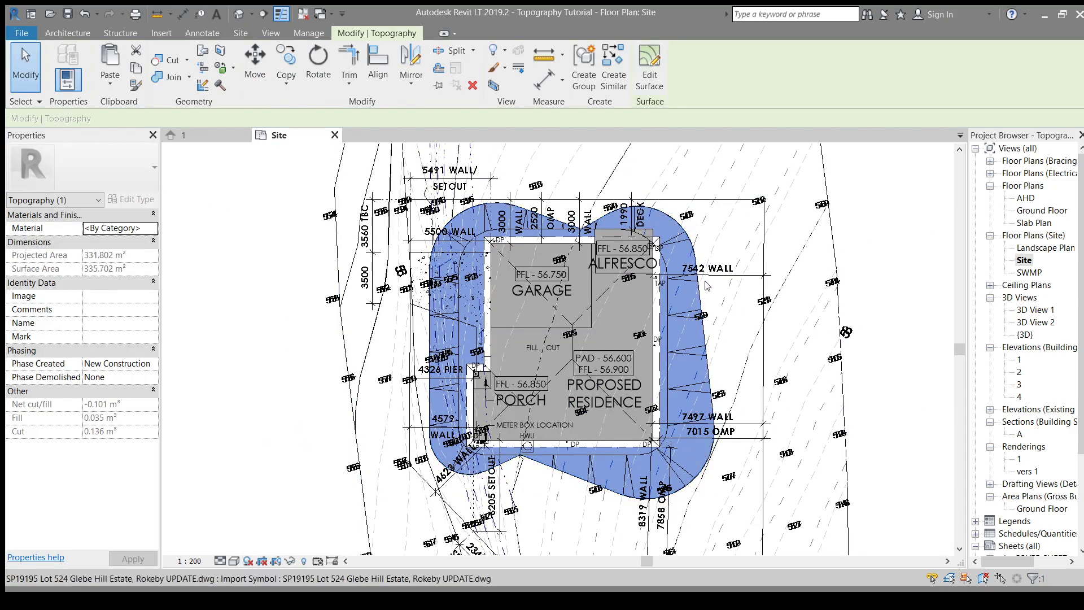
# Split the batter-area topography again using the chain of lines forming the rounded pad outline around the residence
pyautogui.click(239, 34)
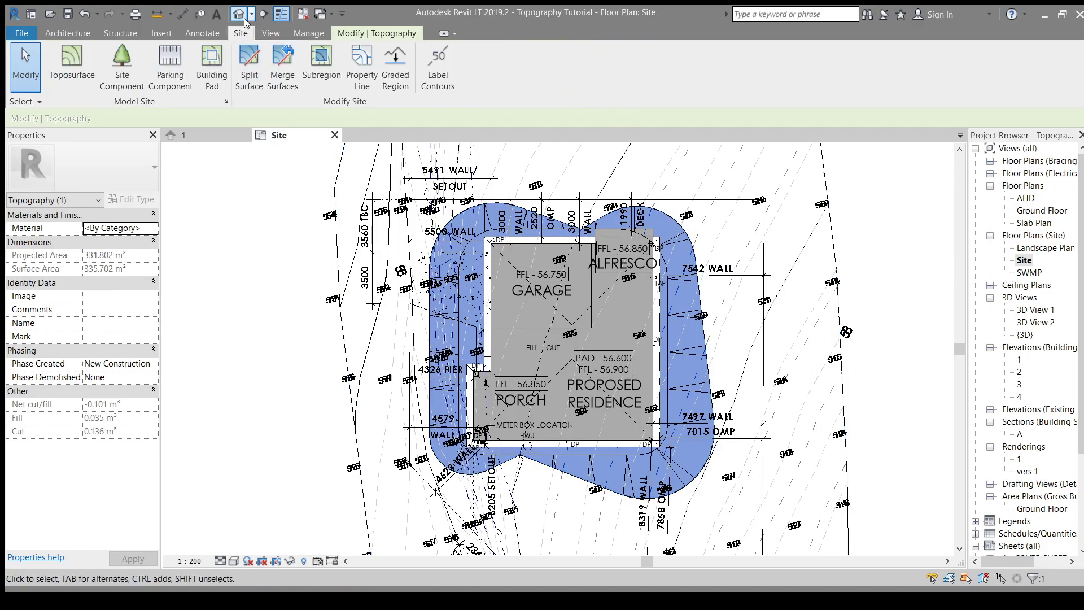
pyautogui.click(249, 65)
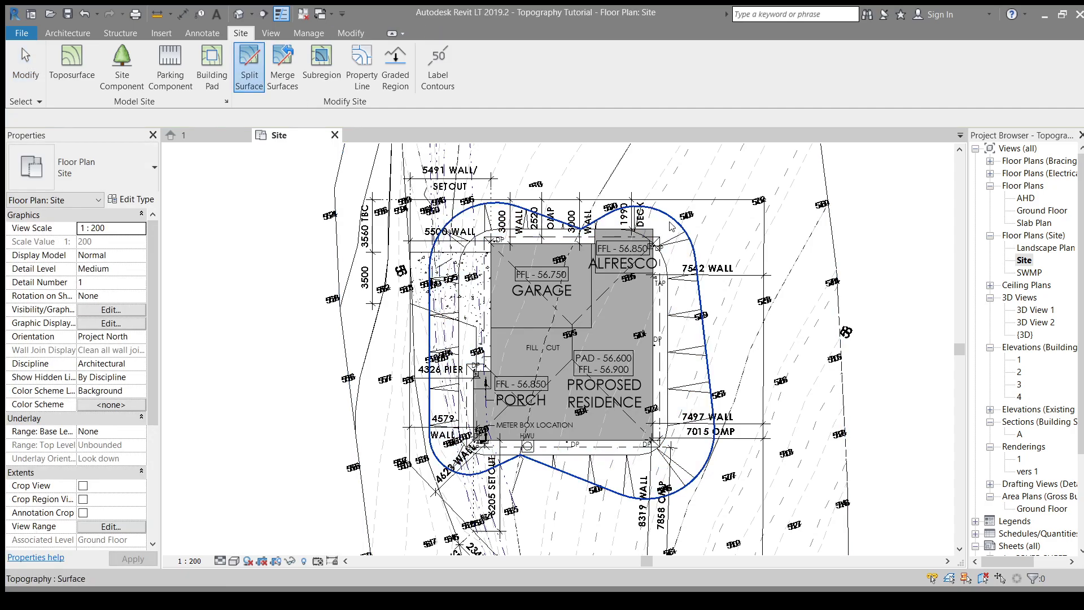
pyautogui.scroll(-3, 676, 225)
pyautogui.scroll(2, 675, 231)
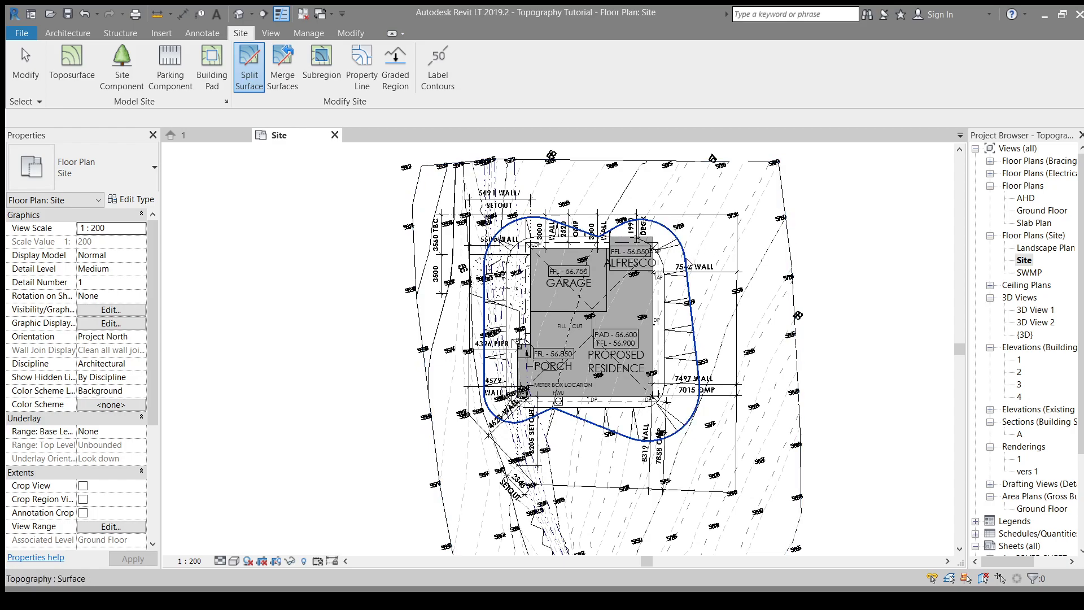
pyautogui.click(685, 248)
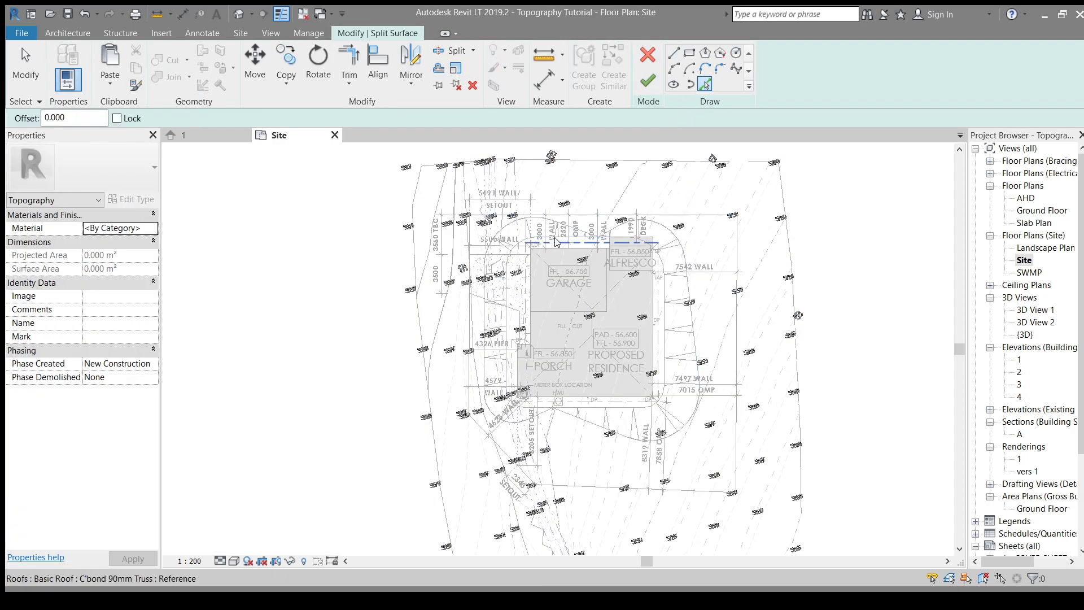
pyautogui.scroll(2, 537, 242)
pyautogui.press('Tab')
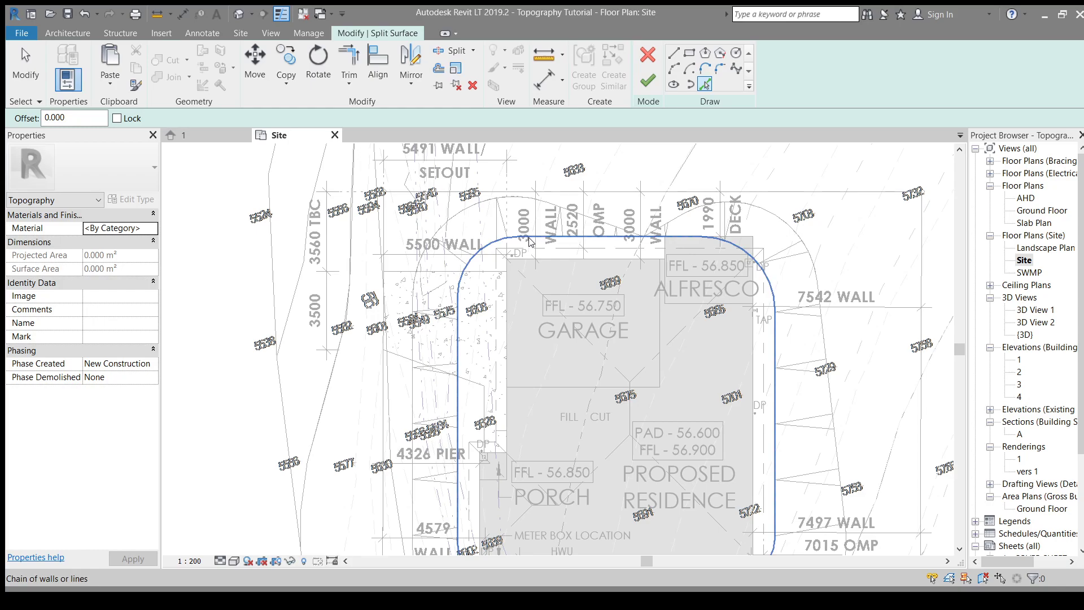
pyautogui.scroll(-2, 531, 241)
pyautogui.click(531, 242)
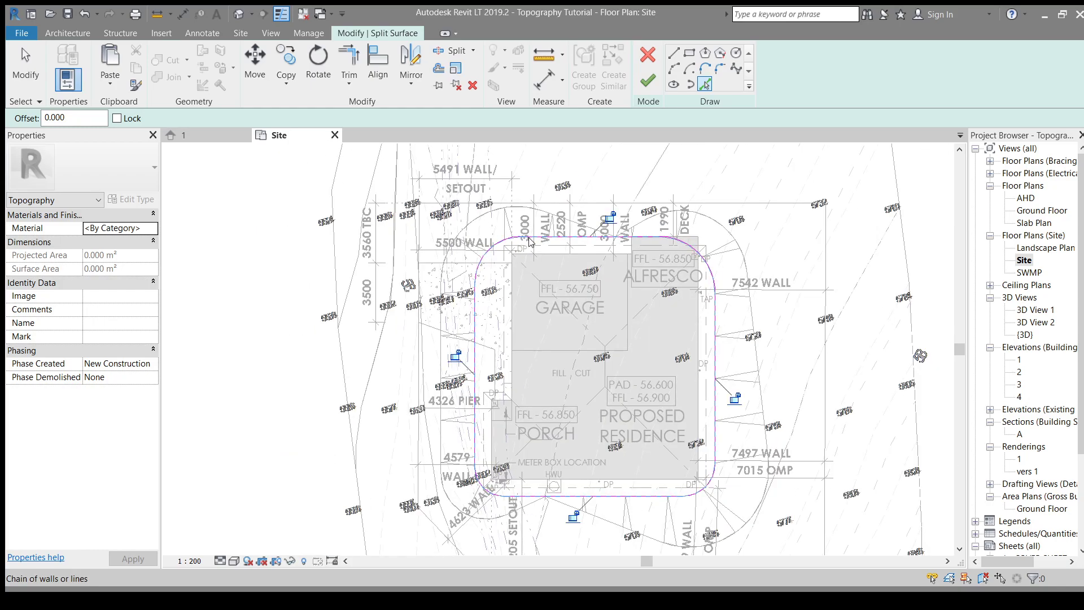
pyautogui.click(648, 80)
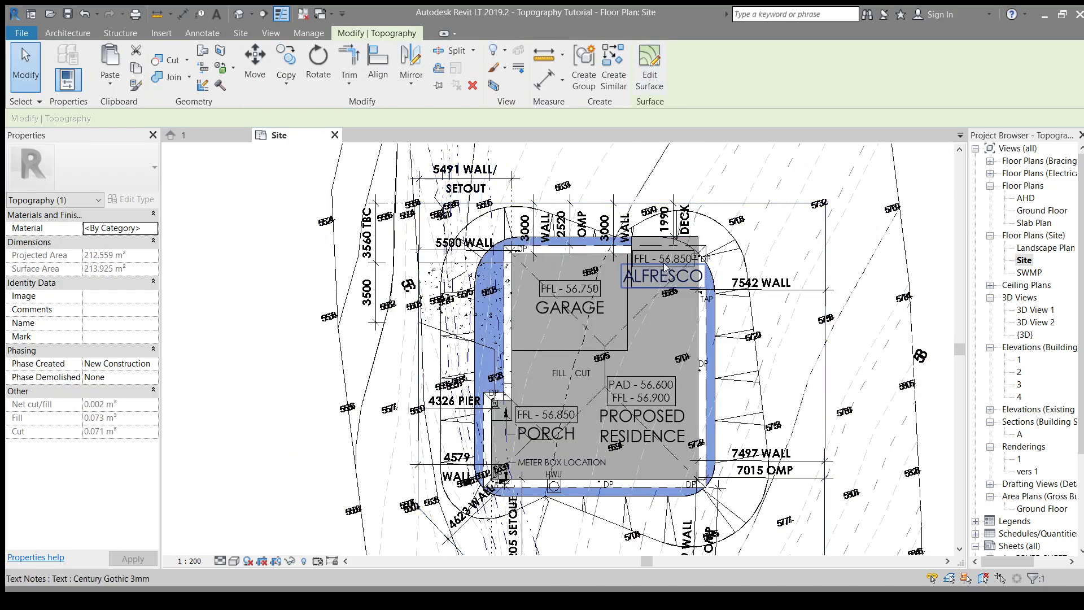
pyautogui.scroll(-1, 727, 293)
pyautogui.moveTo(727, 292); pyautogui.dragTo(697, 299, button='middle')
pyautogui.press('Escape')
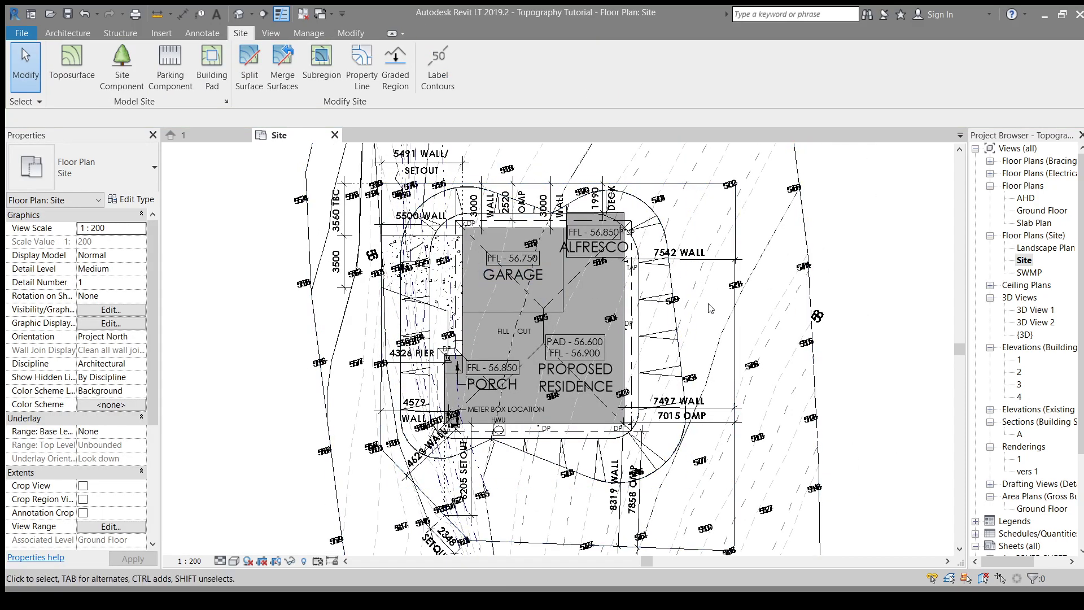
# Set all points of the pad surface inside the rounded outline to elevation 0 and finish editing the surface
pyautogui.scroll(1, 672, 285)
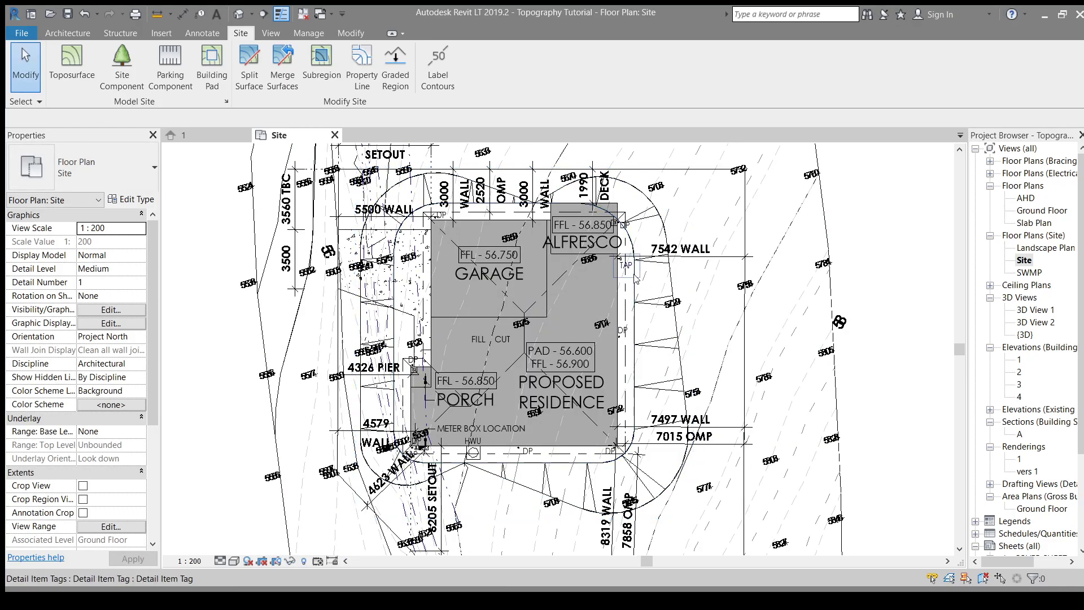
pyautogui.scroll(-5, 636, 278)
pyautogui.press('Tab')
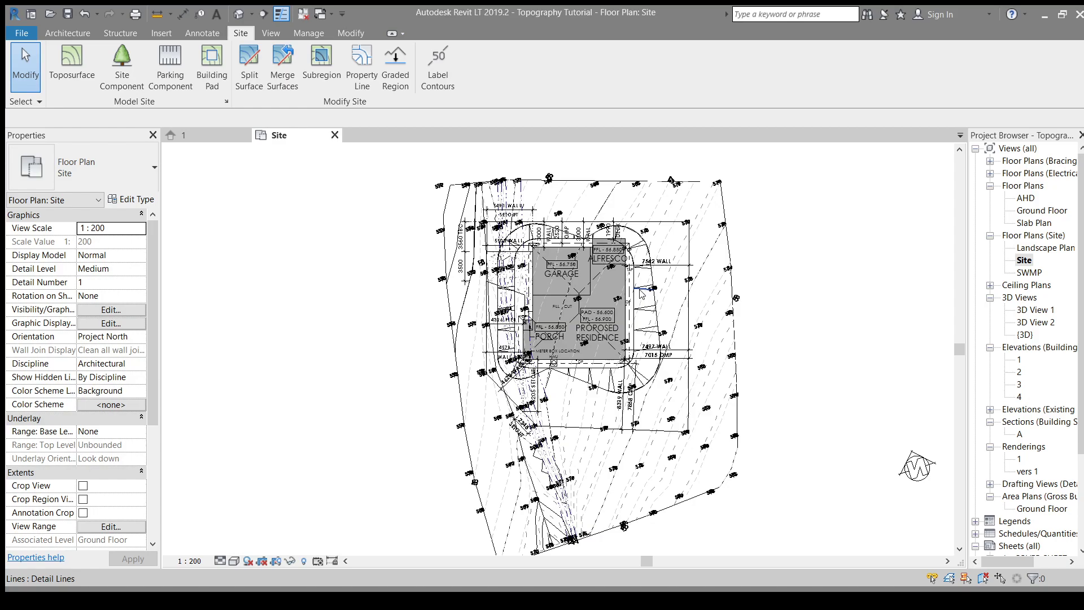
pyautogui.scroll(4, 636, 293)
pyautogui.press('Tab')
pyautogui.press('Tab')
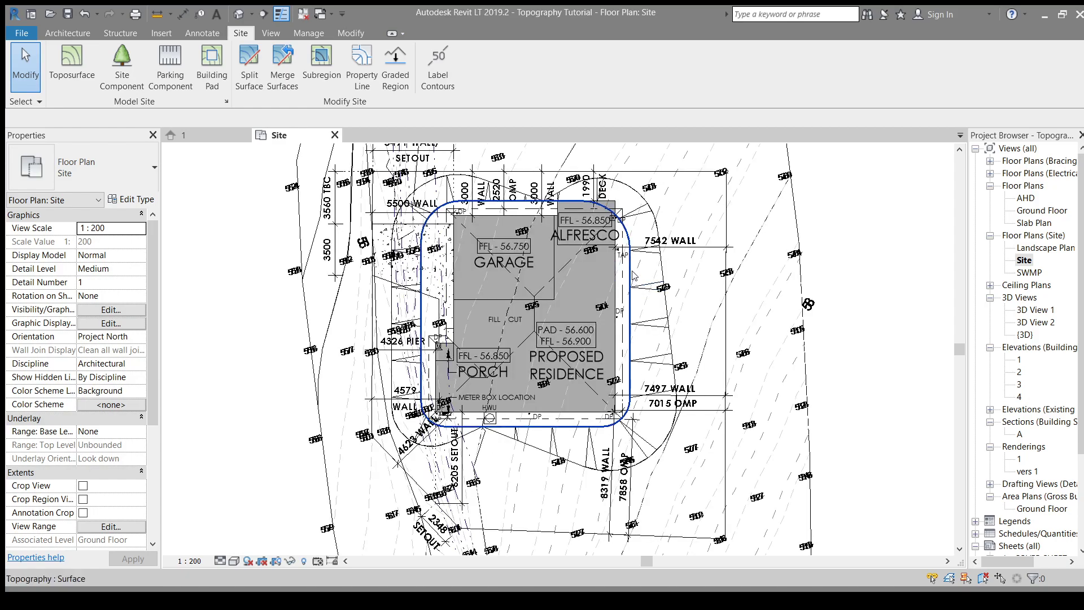
pyautogui.click(633, 275)
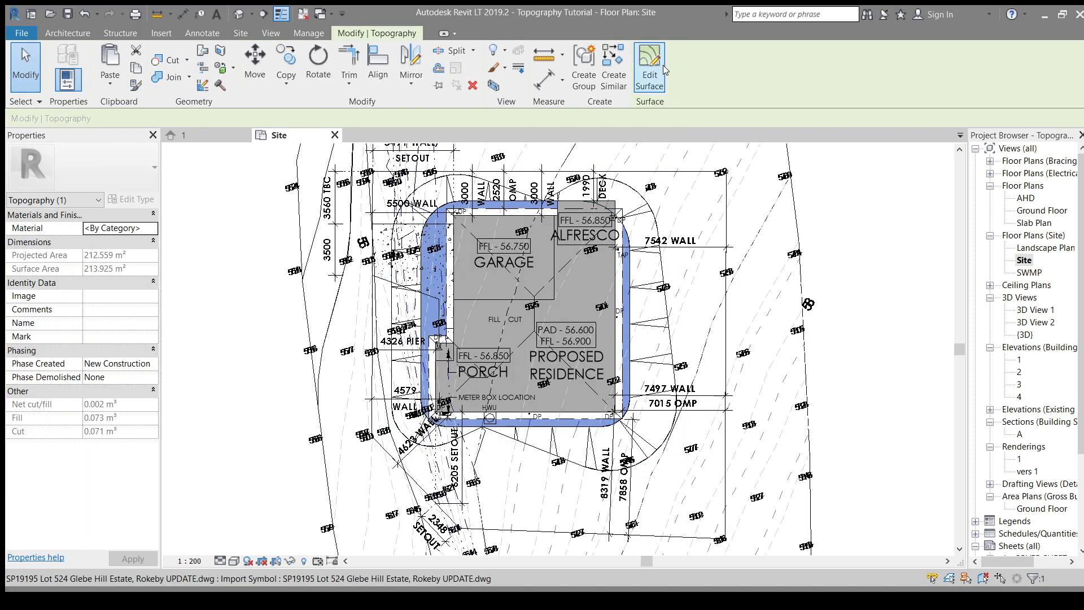
pyautogui.click(655, 79)
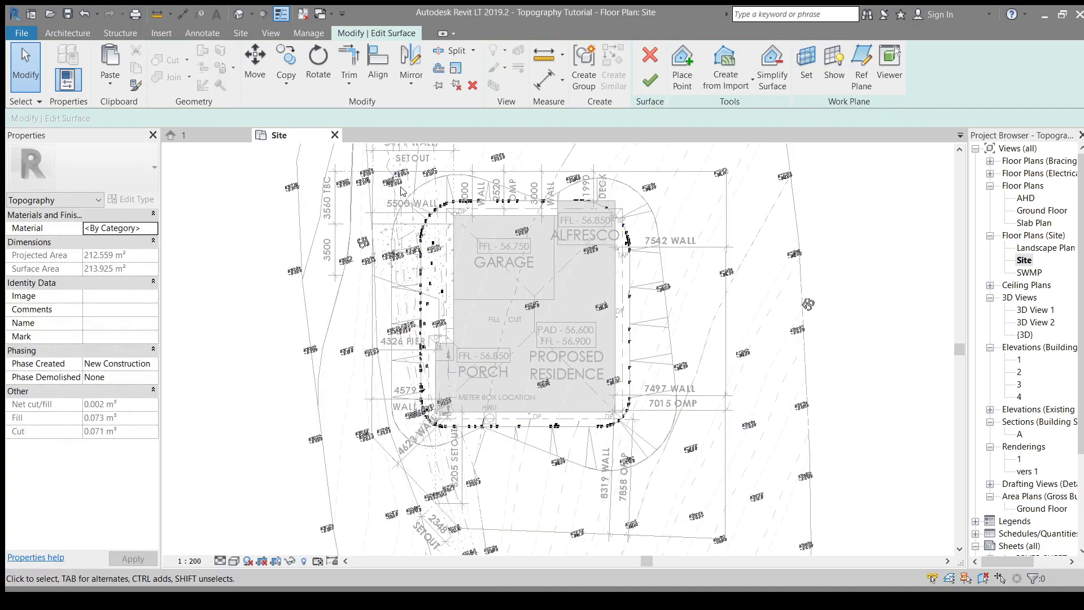
pyautogui.moveTo(371, 181); pyautogui.dragTo(682, 442)
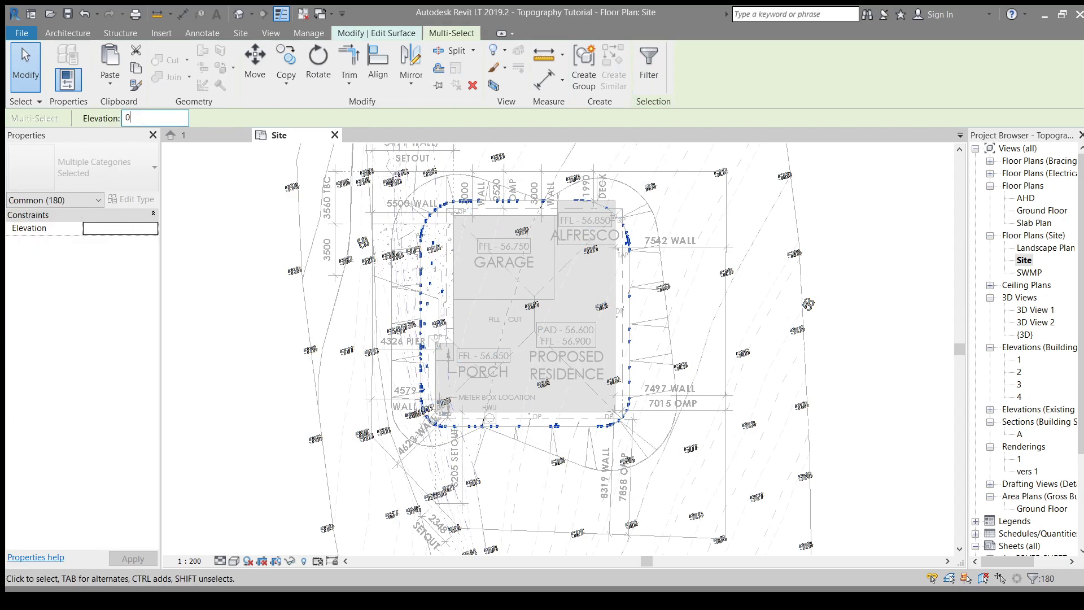
pyautogui.press('Return')
pyautogui.press('Escape')
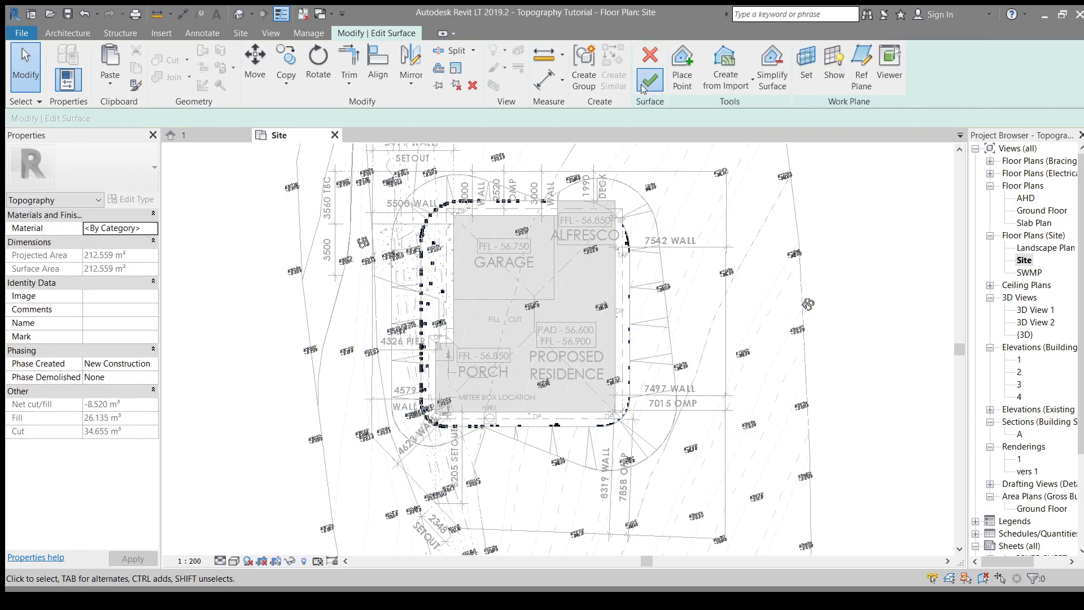
pyautogui.click(649, 56)
# Open the default 3D view and examine the levelled pad surface around the house from the porch side
pyautogui.click(238, 14)
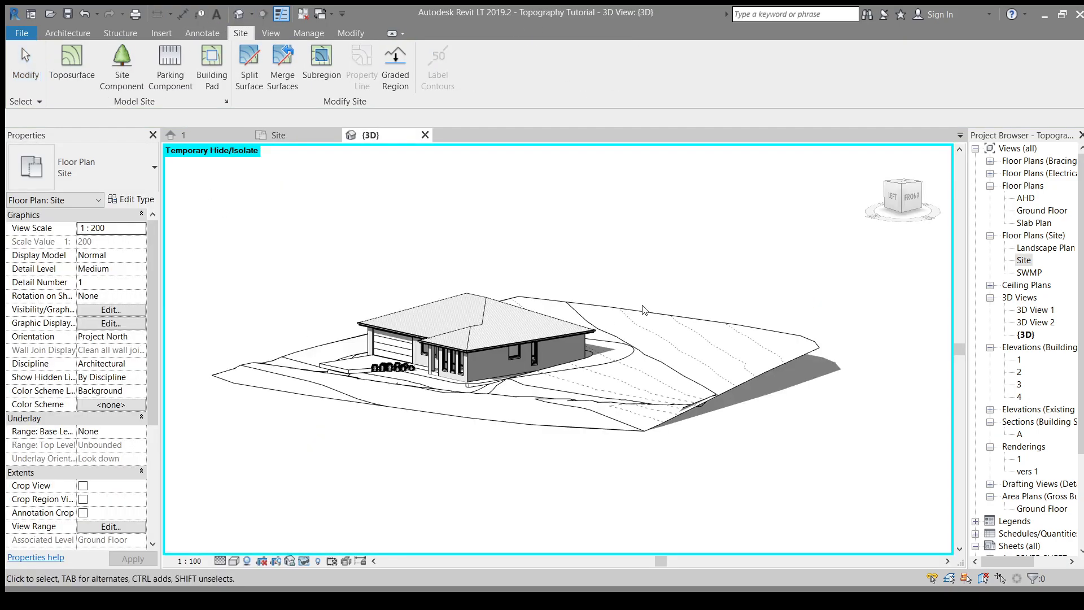
pyautogui.keyDown('shift'); pyautogui.moveTo(566, 390); pyautogui.dragTo(678, 445, button='middle'); pyautogui.keyUp('shift')
pyautogui.scroll(2, 477, 388)
pyautogui.moveTo(603, 442); pyautogui.dragTo(703, 444, button='middle')
pyautogui.moveTo(702, 443)
pyautogui.keyDown('shift'); pyautogui.mouseDown(button='middle')
pyautogui.moveTo(611, 423)
pyautogui.moveTo(501, 445)
pyautogui.moveTo(572, 359)
pyautogui.moveTo(496, 332)
pyautogui.moveTo(562, 395)
pyautogui.moveTo(734, 379)
pyautogui.mouseUp(button='middle'); pyautogui.keyUp('shift')
pyautogui.scroll(2, 501, 445)
pyautogui.click(496, 441)
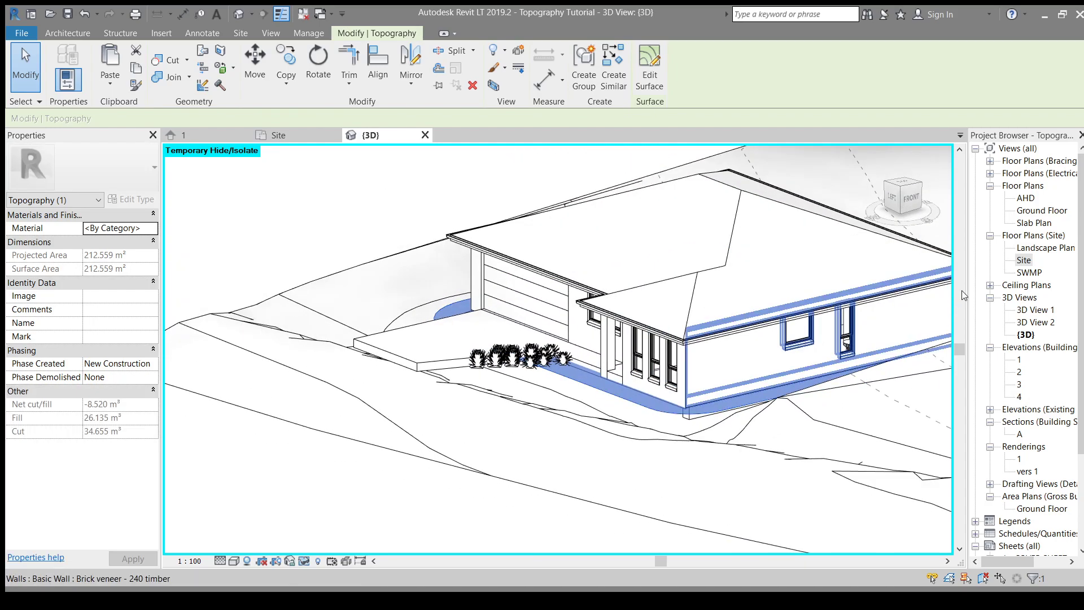
# Return to the Site floor plan and open the batter surface between the pad and outer outlines for surface editing
pyautogui.click(1023, 260)
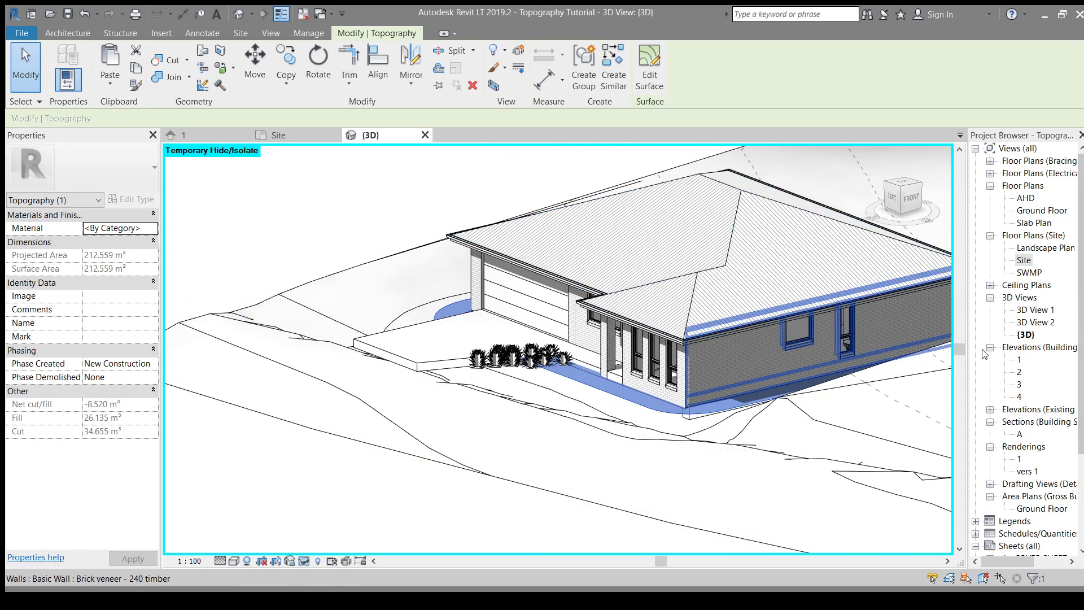
pyautogui.doubleClick(1024, 261)
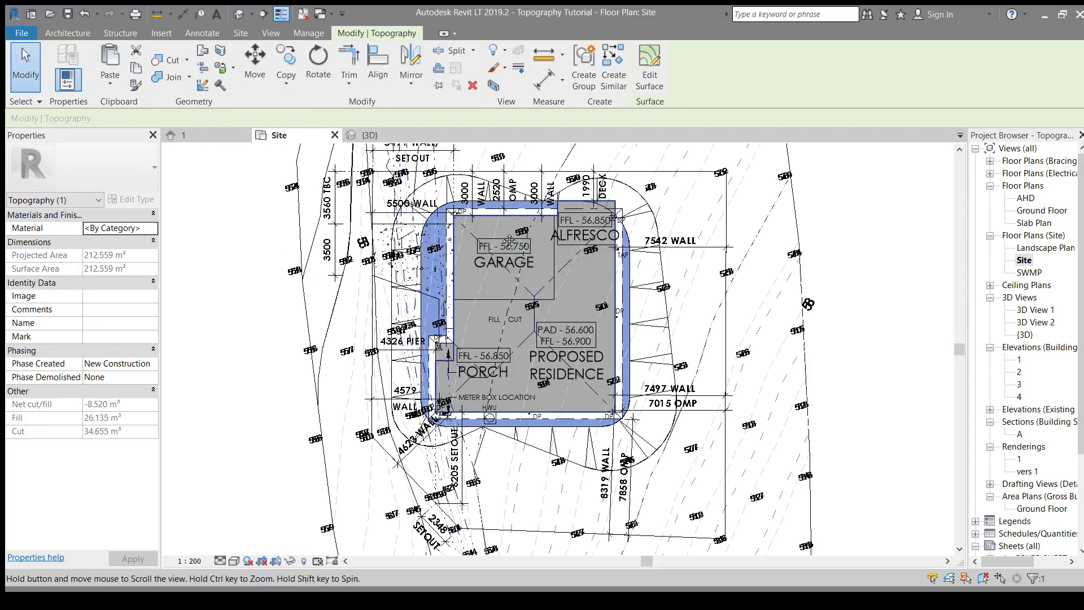
pyautogui.moveTo(487, 223); pyautogui.dragTo(524, 252, button='middle')
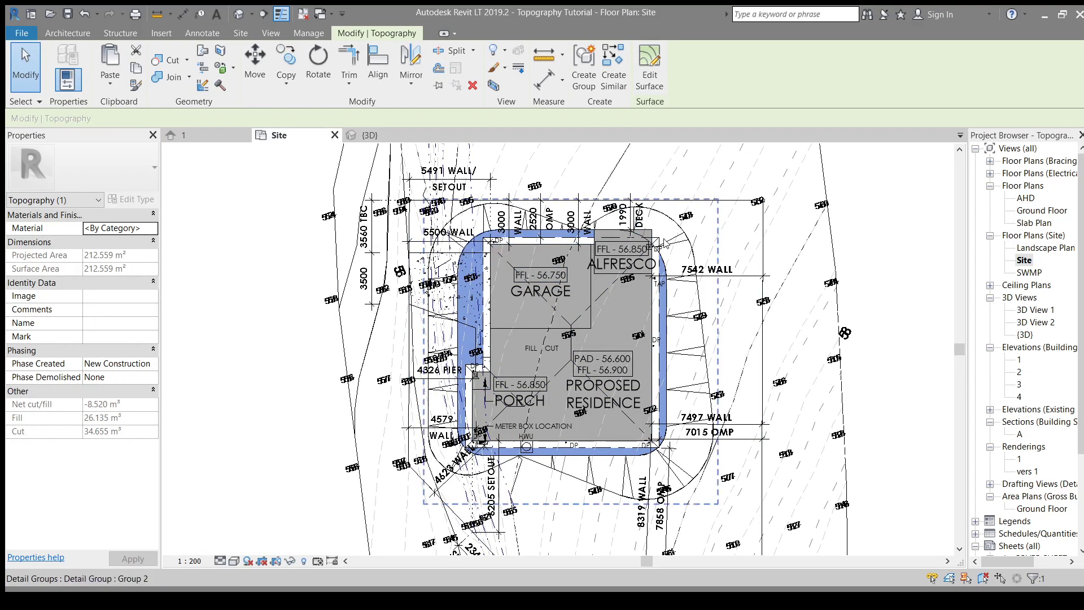
pyautogui.moveTo(692, 255); pyautogui.dragTo(670, 214, button='middle')
pyautogui.press('Escape')
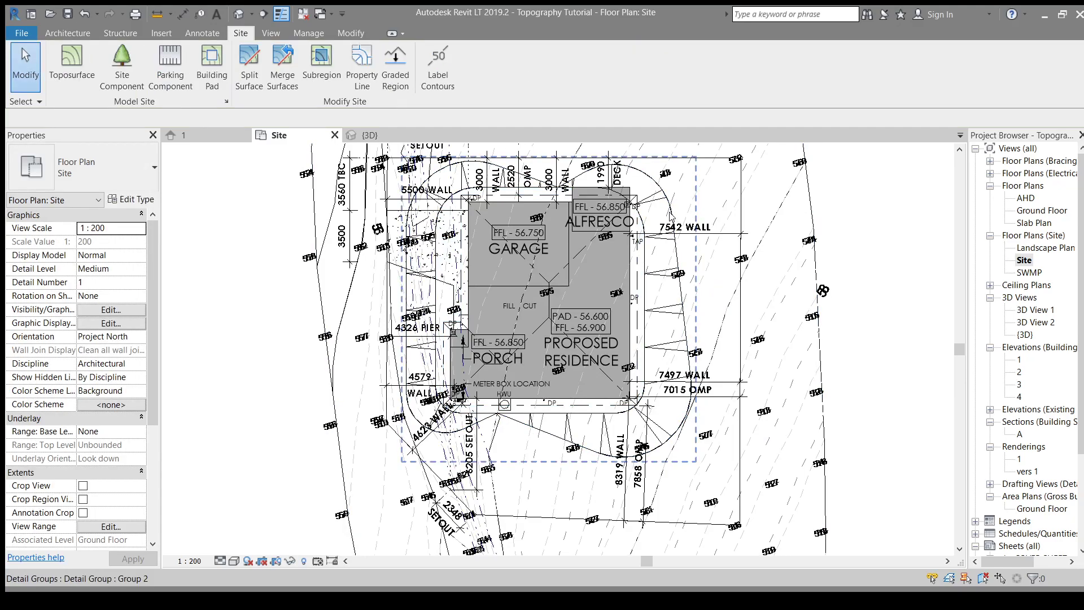
pyautogui.press('Tab')
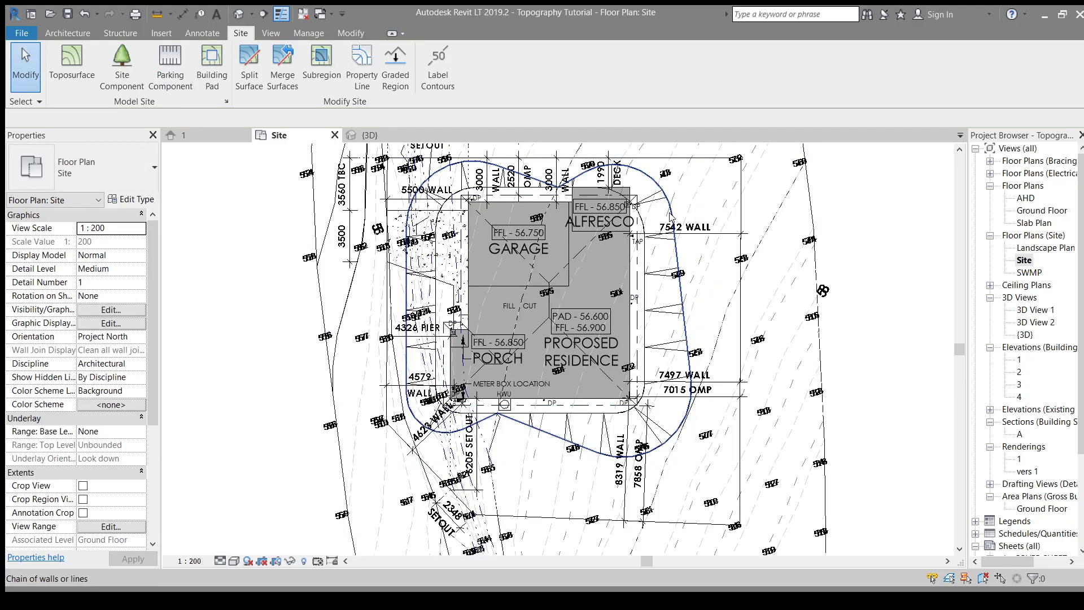
pyautogui.press('Tab')
pyautogui.press('Tab')
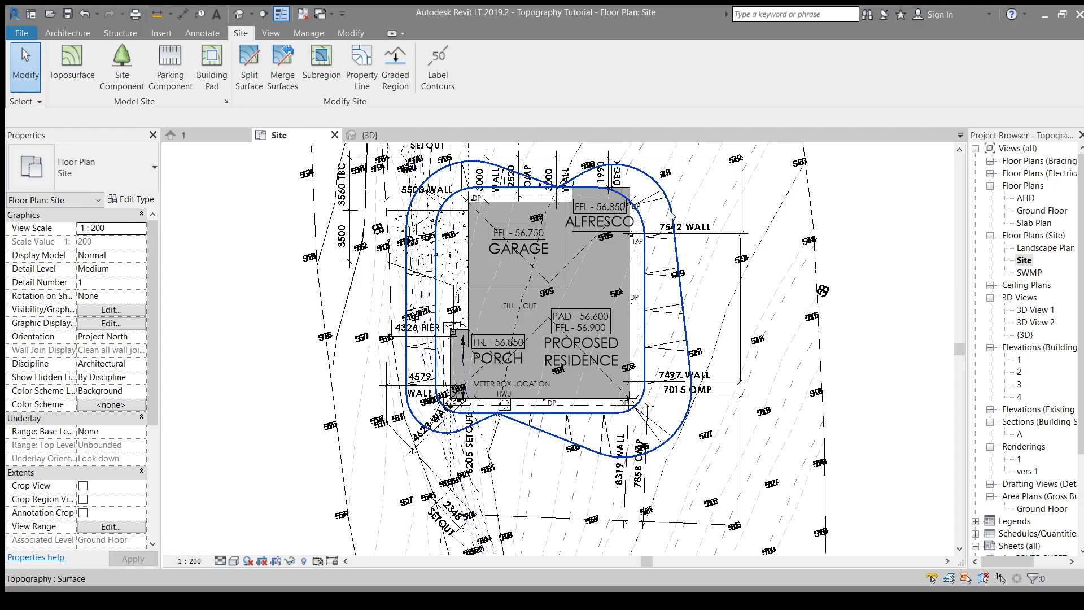
pyautogui.click(670, 213)
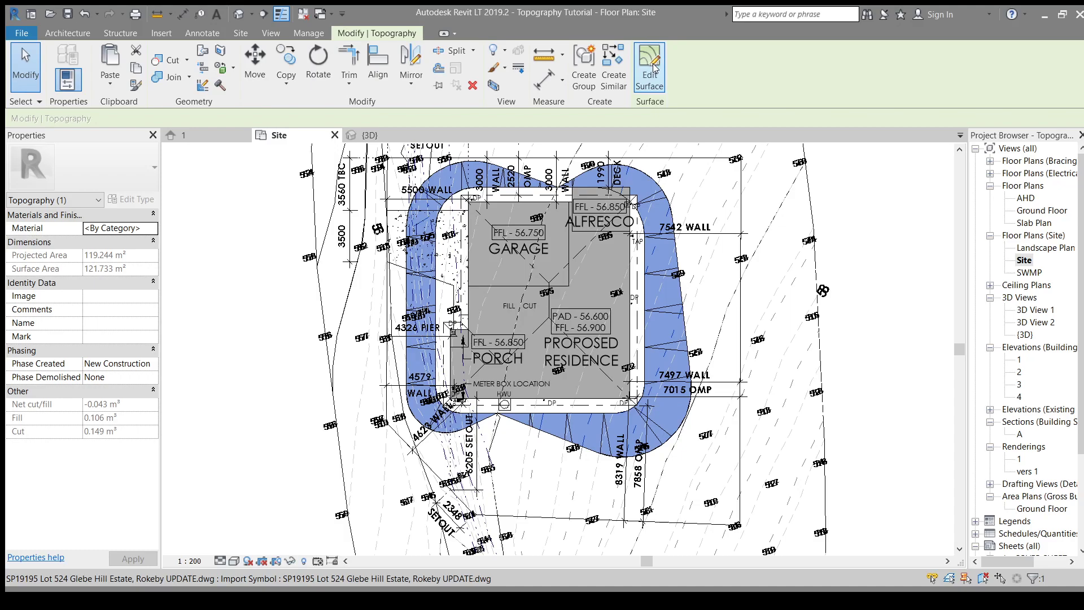
pyautogui.click(652, 68)
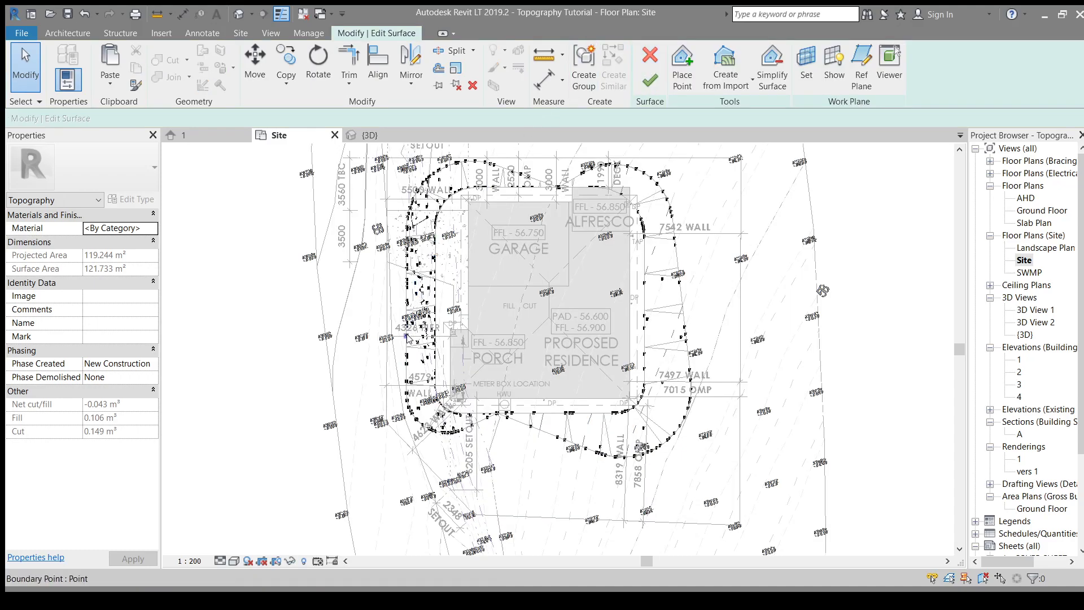
# Delete the interior points in the batter strip beside the garage and porch, down to the 4579 wall dimension
pyautogui.scroll(3, 425, 374)
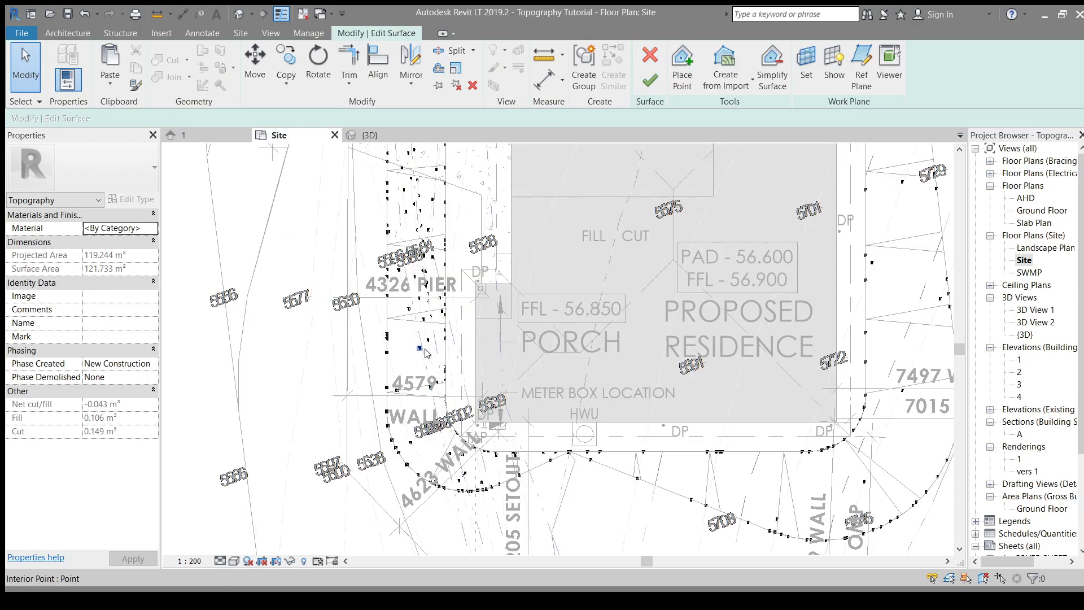
pyautogui.moveTo(423, 349); pyautogui.dragTo(425, 376, button='middle')
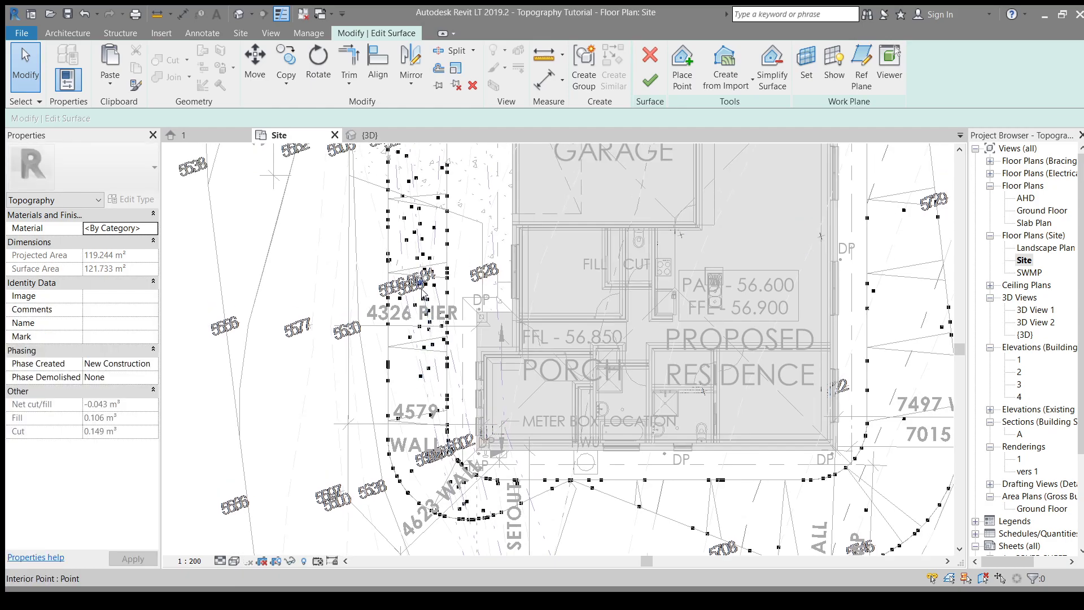
pyautogui.moveTo(443, 159); pyautogui.dragTo(399, 353)
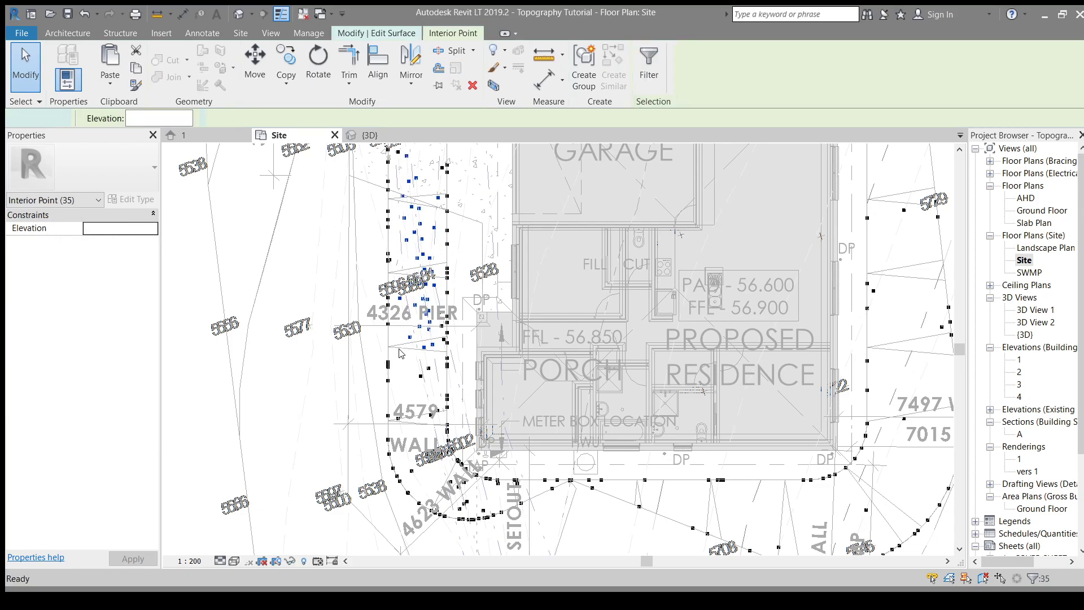
pyautogui.click(399, 353)
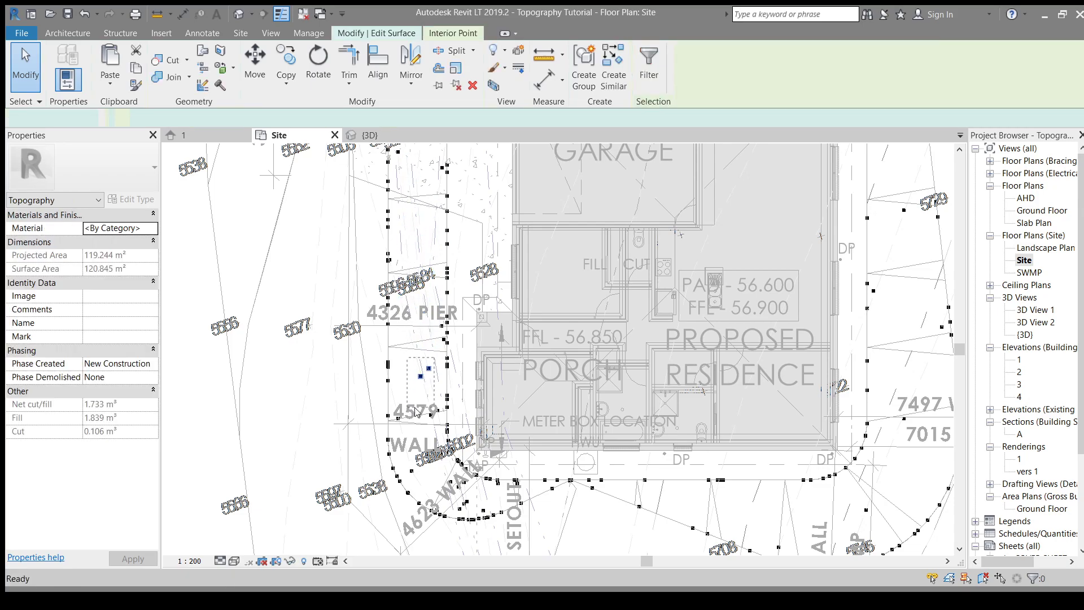
pyautogui.click(430, 419)
pyautogui.press('Delete')
# Delete the remaining interior points around the rounded batter corner near the 4623 wall dimension, leaving the boundary points in place
pyautogui.click(411, 470)
pyautogui.press('Delete')
pyautogui.click(459, 484)
pyautogui.press('Delete')
pyautogui.click(466, 502)
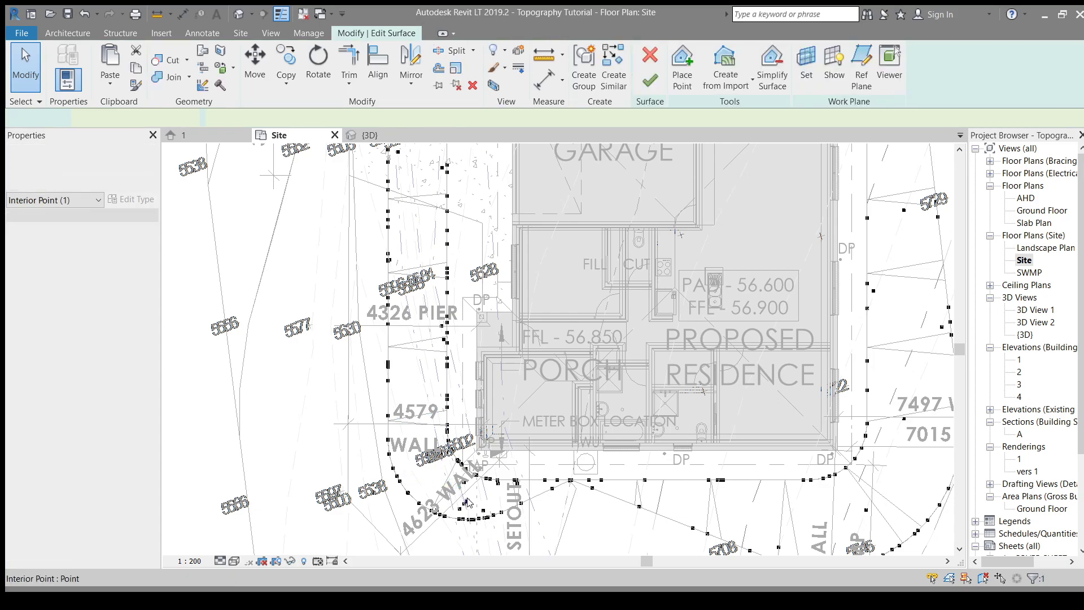
pyautogui.press('Delete')
pyautogui.click(482, 511)
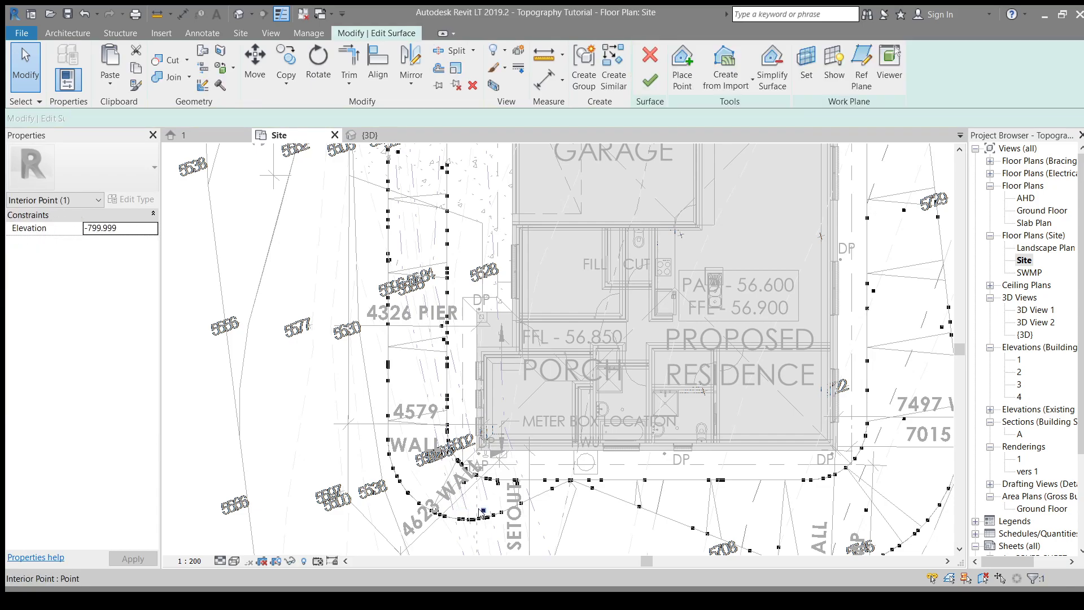
pyautogui.press('Delete')
pyautogui.click(498, 484)
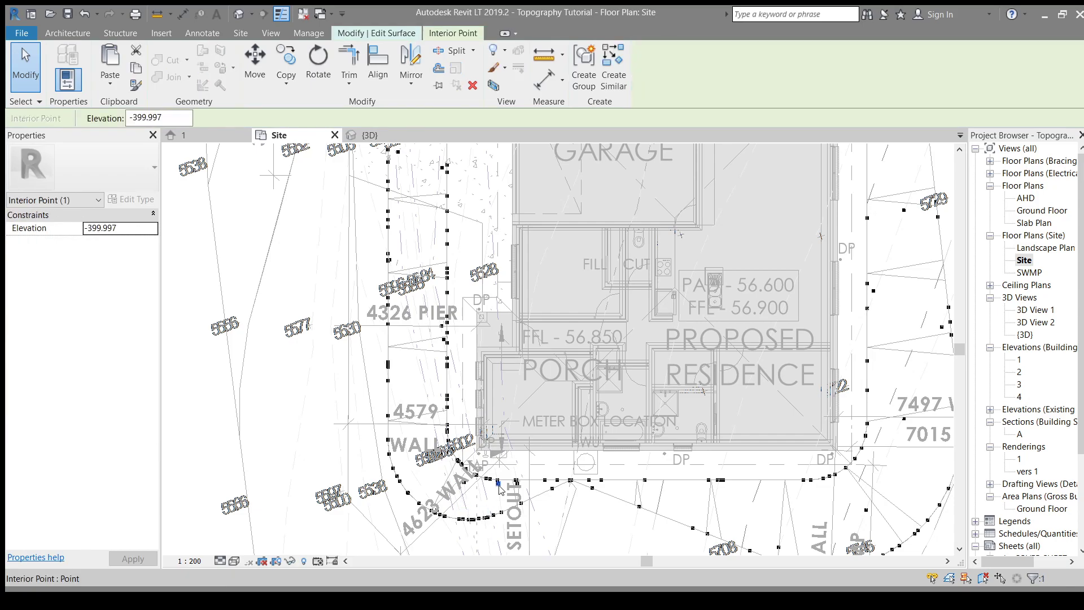
pyautogui.press('Delete')
# Delete the interior points in the rounded batter corner outside the garage, near the 5500 wall dimension
pyautogui.scroll(3, 495, 492)
pyautogui.moveTo(396, 254); pyautogui.dragTo(410, 531, button='middle')
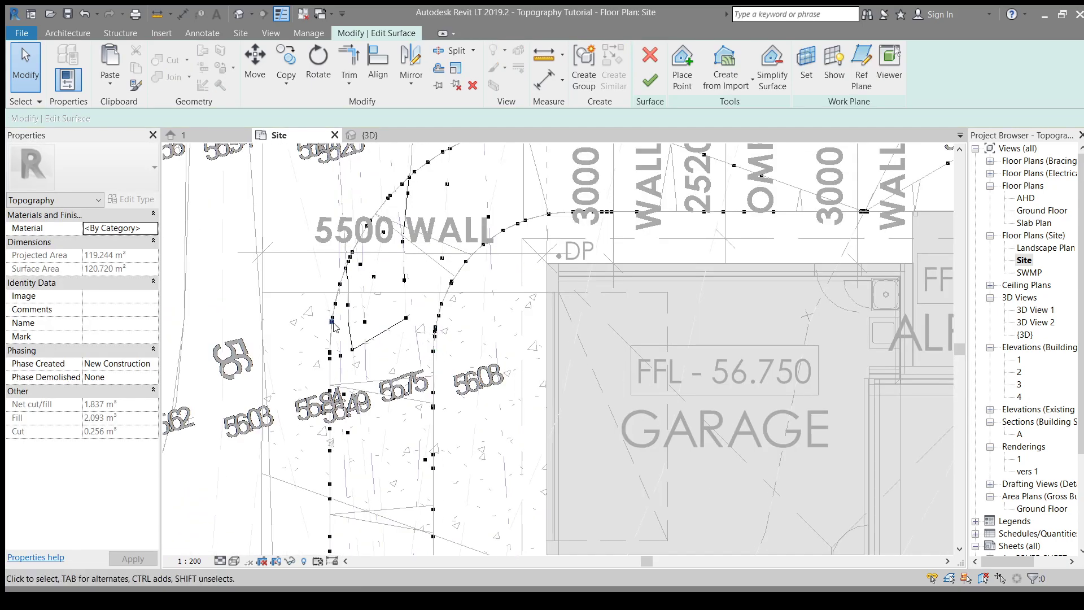
pyautogui.click(351, 349)
pyautogui.press('Delete')
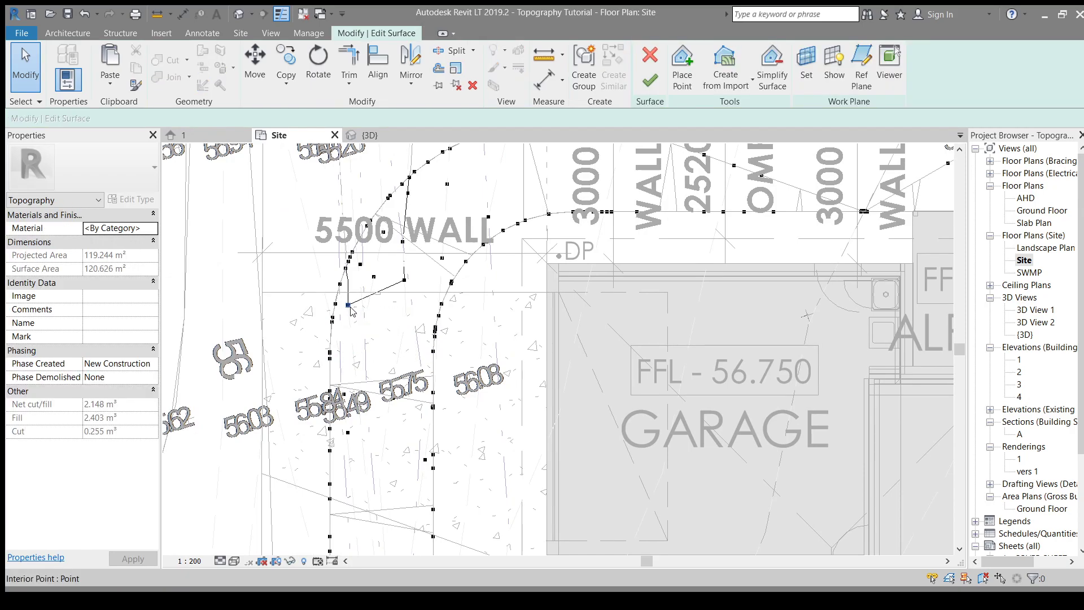
pyautogui.moveTo(417, 266); pyautogui.dragTo(377, 251)
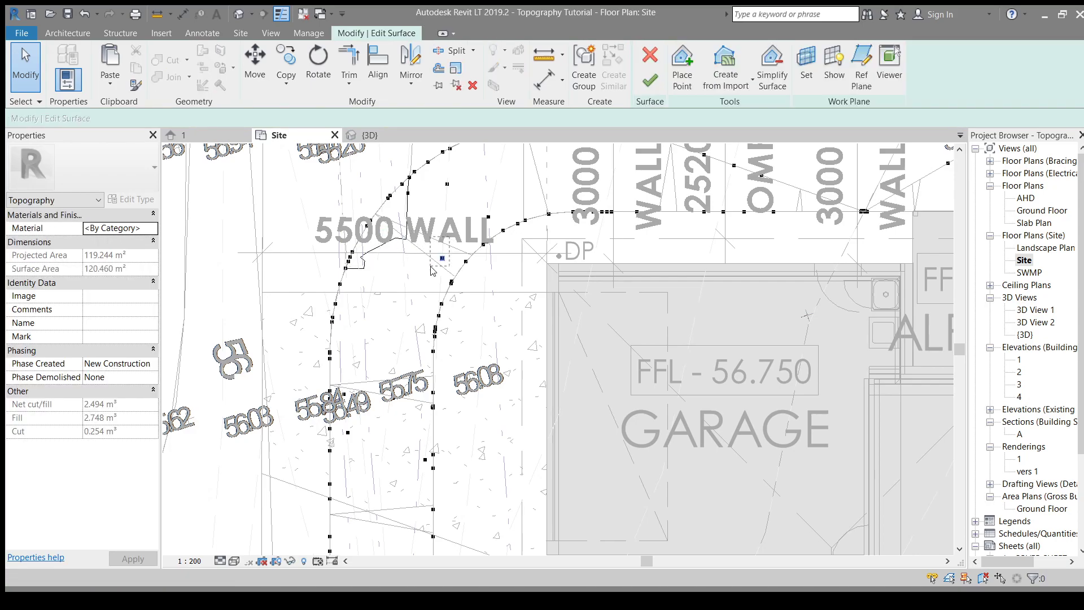
pyautogui.click(447, 184)
pyautogui.click(424, 194)
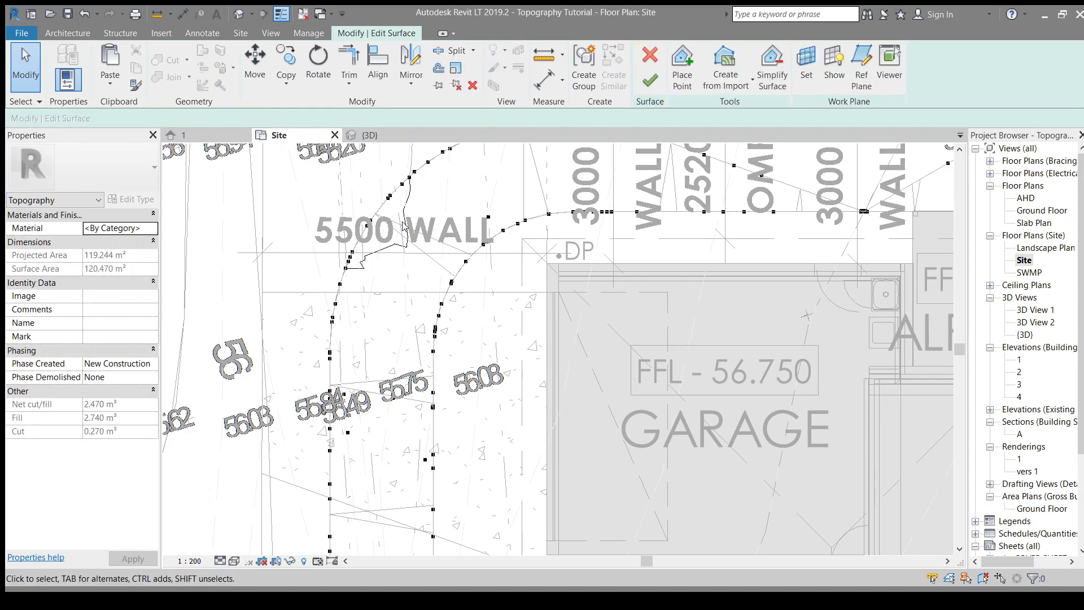
# Check the batter strip along the garage and around the alfresco for remaining interior points
pyautogui.moveTo(398, 230); pyautogui.dragTo(531, 476)
pyautogui.scroll(5, 390, 248)
pyautogui.scroll(-2, 442, 347)
pyautogui.press('Escape')
pyautogui.scroll(-5, 480, 344)
pyautogui.moveTo(540, 304); pyautogui.dragTo(438, 339, button='middle')
pyautogui.moveTo(563, 336); pyautogui.dragTo(475, 321, button='middle')
pyautogui.scroll(-3, 480, 259)
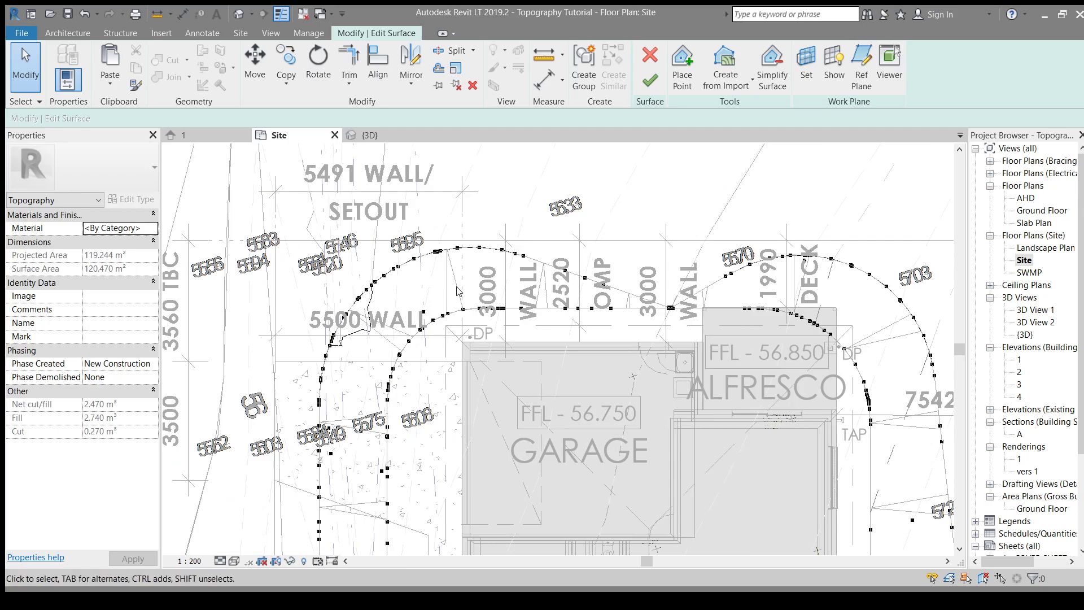
pyautogui.moveTo(786, 314); pyautogui.dragTo(608, 273, button='middle')
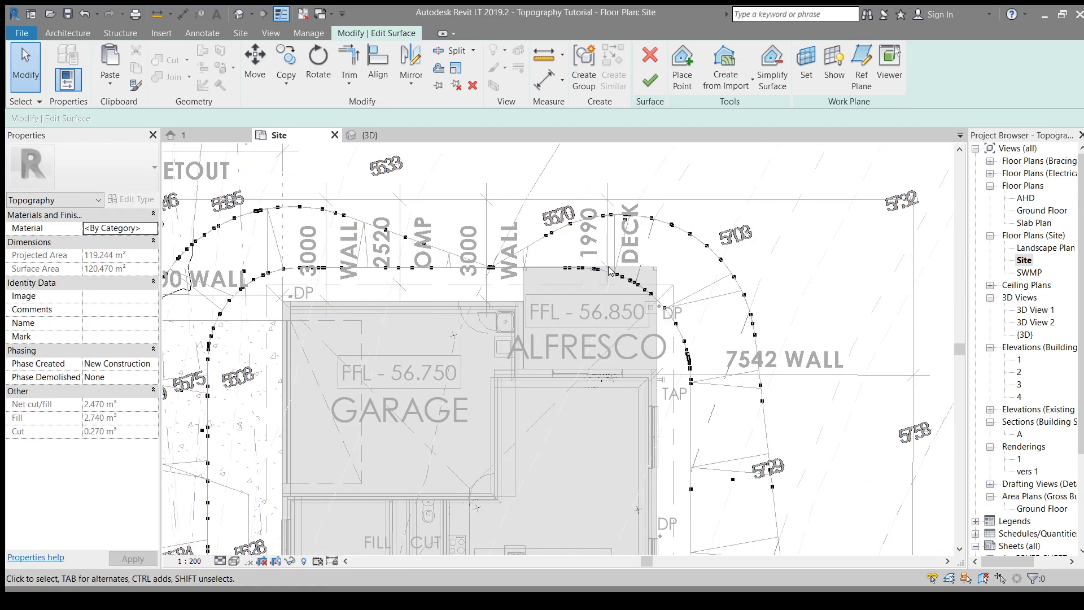
pyautogui.scroll(2, 608, 267)
pyautogui.moveTo(781, 358); pyautogui.dragTo(719, 188, button='middle')
pyautogui.scroll(-2, 733, 271)
pyautogui.moveTo(747, 353); pyautogui.dragTo(740, 247, button='middle')
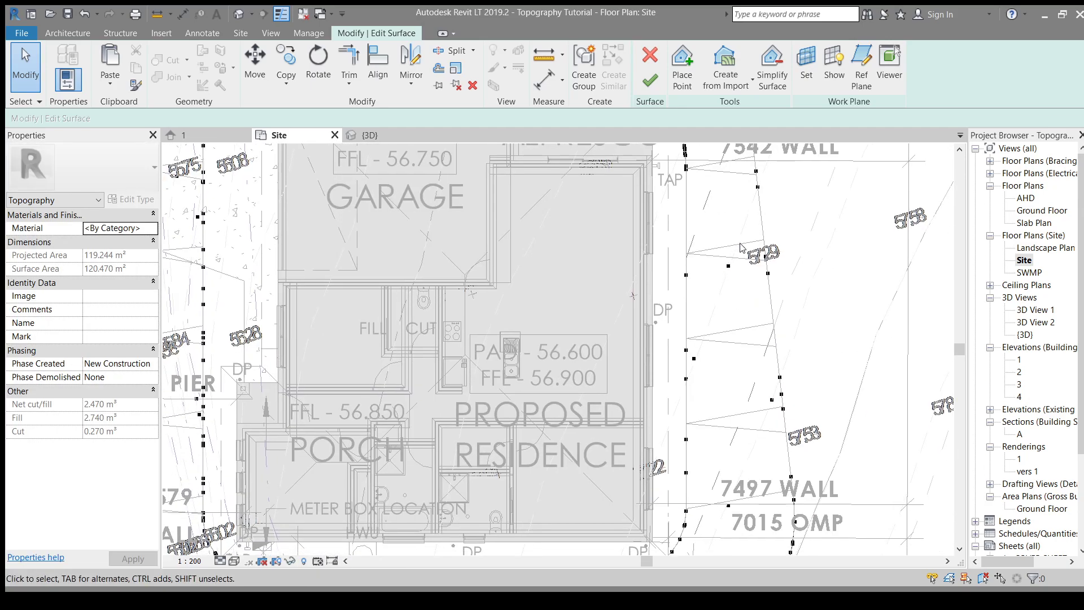
# Delete the stray interior points in the batter strip on the 7542 and 7497 wall dimension side of the residence
pyautogui.click(728, 265)
pyautogui.press('Delete')
pyautogui.moveTo(726, 356); pyautogui.dragTo(701, 212, button='middle')
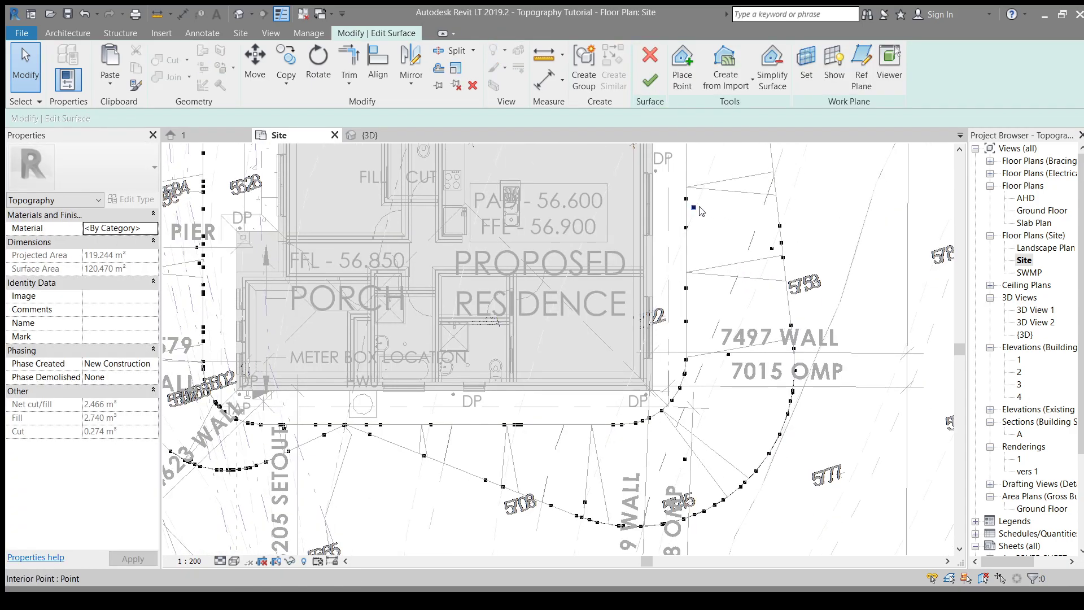
pyautogui.click(693, 208)
pyautogui.press('Delete')
pyautogui.click(685, 459)
pyautogui.press('Delete')
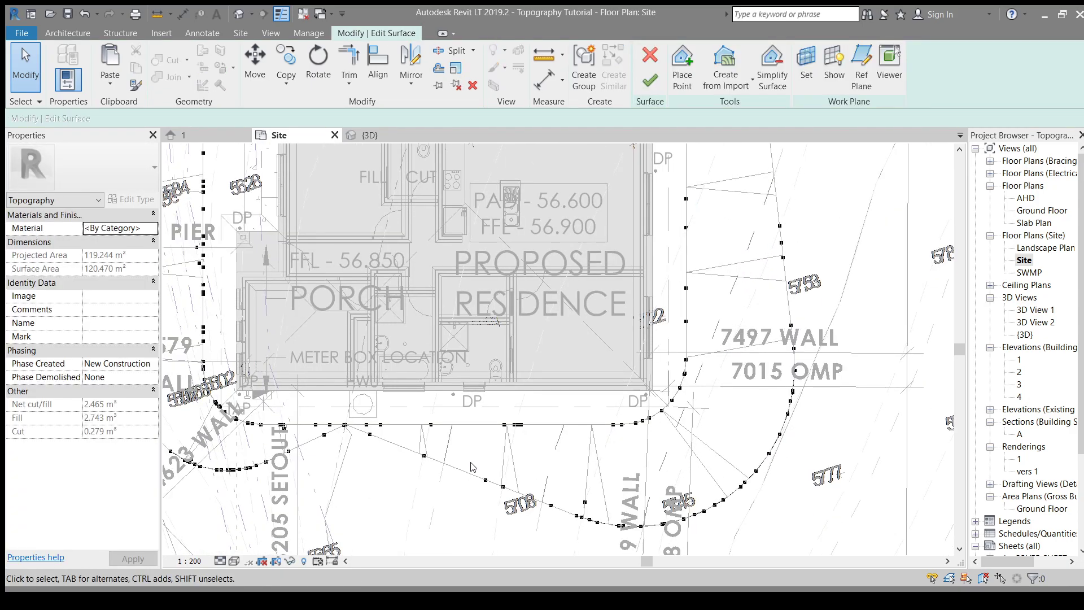
# Delete the leftover interior points near the setout dimension below the meter box and beside the 4326 pier dimension
pyautogui.click(291, 434)
pyautogui.press('Delete')
pyautogui.moveTo(711, 446); pyautogui.dragTo(827, 479, button='middle')
pyautogui.scroll(-1, 830, 437)
pyautogui.moveTo(438, 322); pyautogui.dragTo(446, 387, button='middle')
pyautogui.click(444, 383)
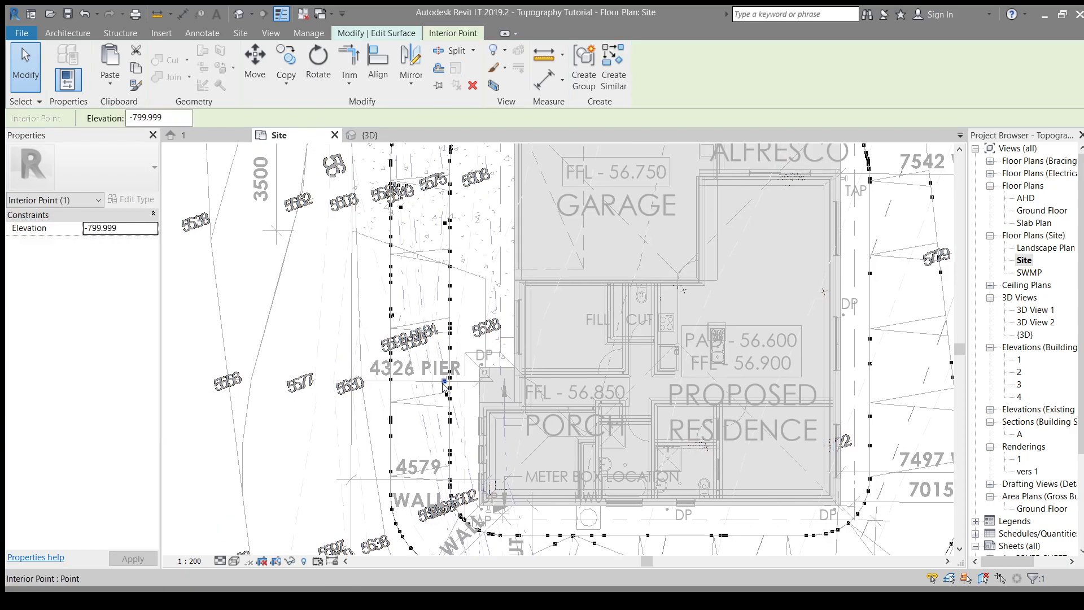
pyautogui.press('Escape')
pyautogui.scroll(-1, 423, 367)
pyautogui.moveTo(423, 367); pyautogui.dragTo(422, 361, button='middle')
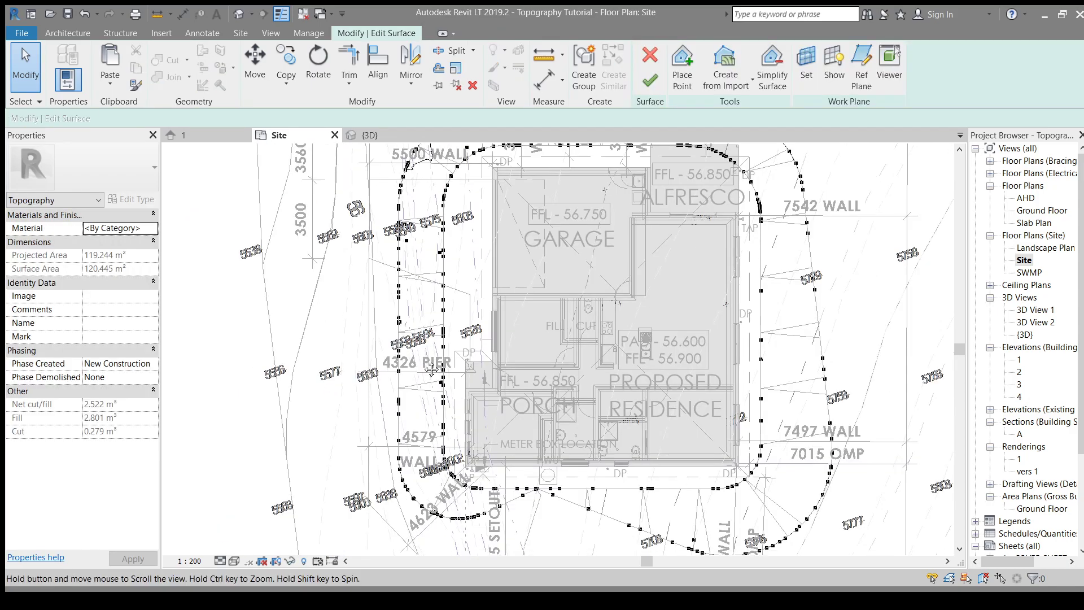
# Delete the interior point beside the outer batter edge just above the 4326 pier dimension
pyautogui.moveTo(669, 410); pyautogui.dragTo(677, 446, button='middle')
pyautogui.moveTo(710, 334); pyautogui.dragTo(717, 408, button='middle')
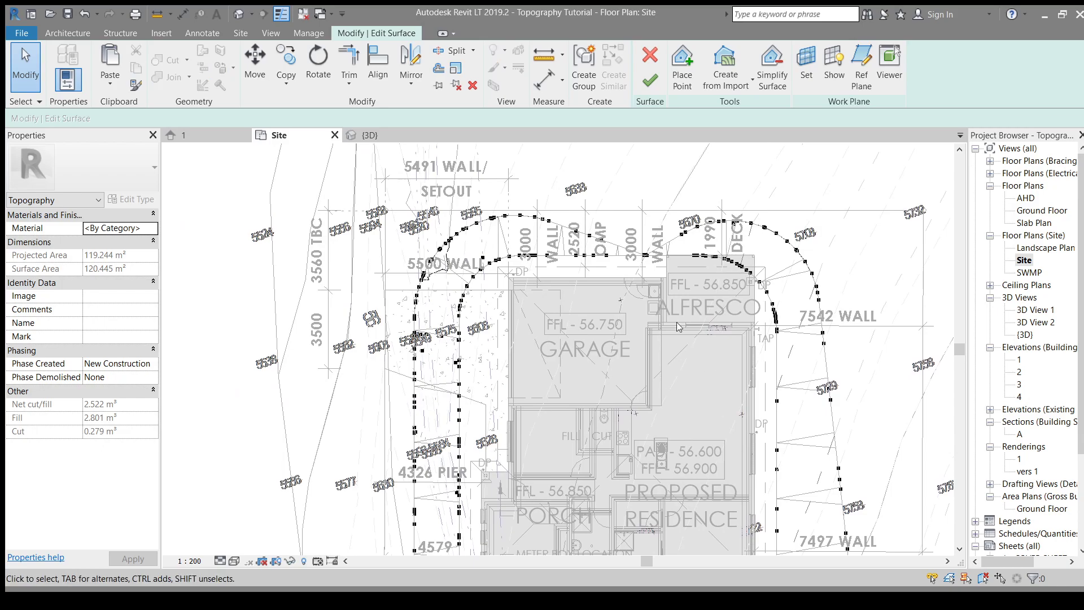
pyautogui.scroll(-2, 631, 274)
pyautogui.moveTo(624, 296); pyautogui.dragTo(614, 265, button='middle')
pyautogui.scroll(2, 614, 259)
pyautogui.scroll(-1, 615, 261)
pyautogui.scroll(-1, 601, 218)
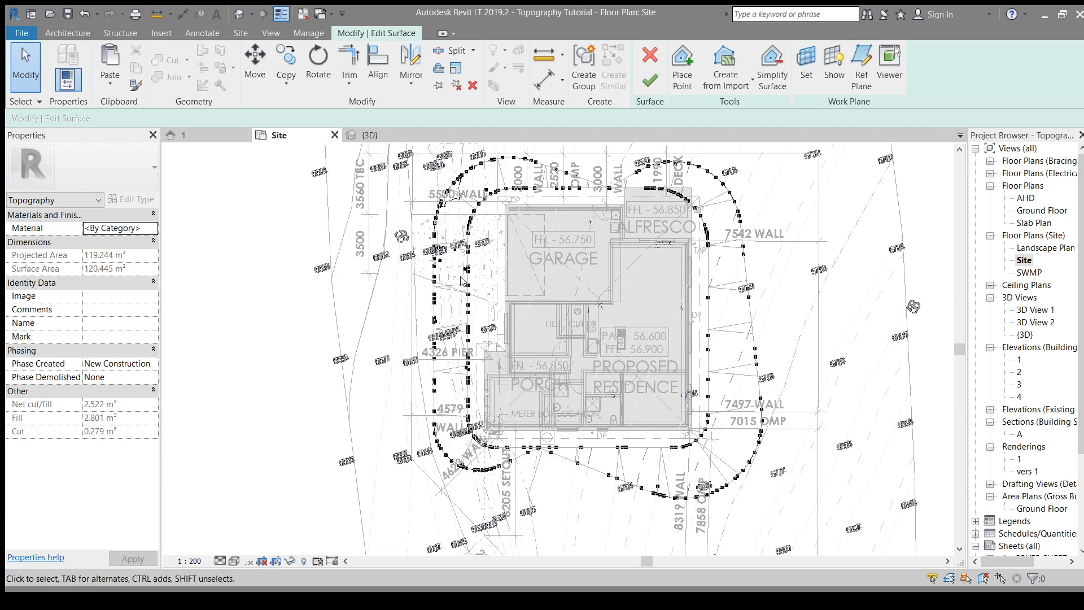
pyautogui.scroll(3, 436, 326)
pyautogui.click(435, 322)
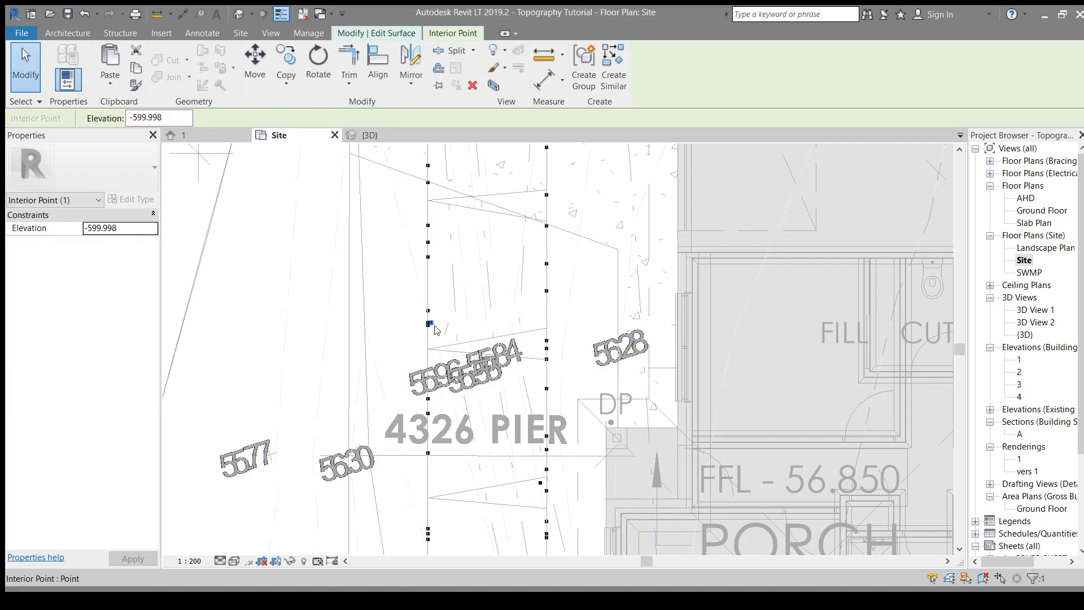
pyautogui.press('Escape')
# Delete the stray interior points around the inner pad corner near the 5500 wall dimension and along the garage side
pyautogui.scroll(-5, 435, 326)
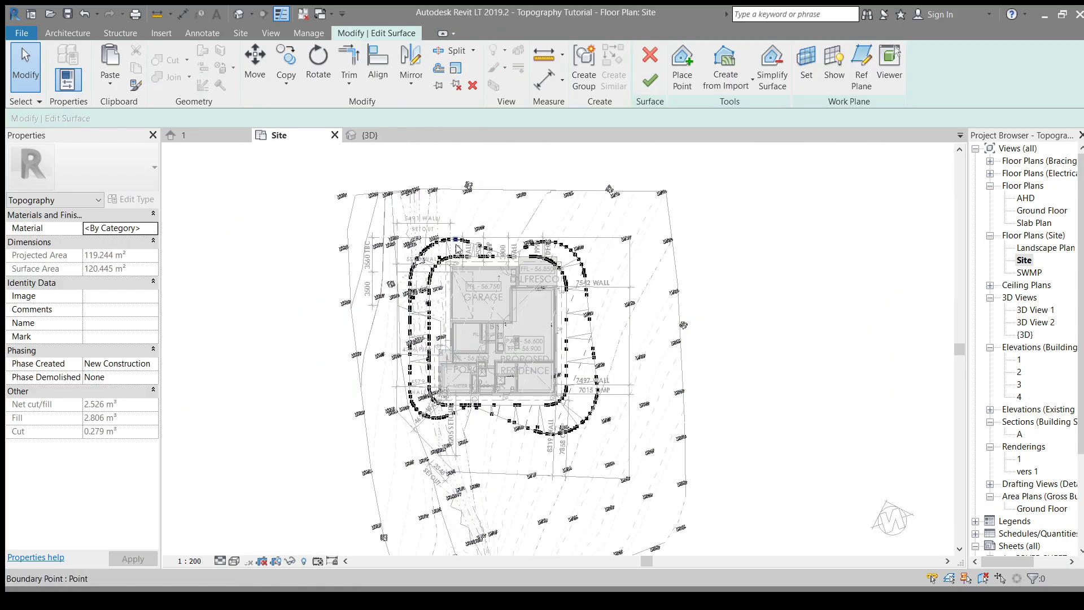
pyautogui.scroll(3, 388, 226)
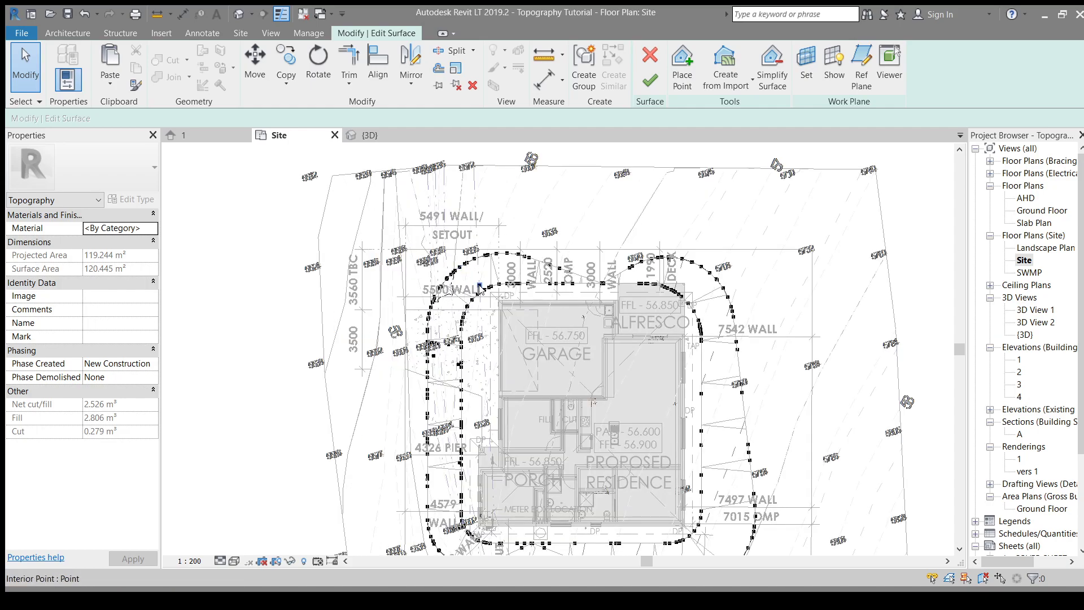
pyautogui.click(480, 286)
pyautogui.press('Escape')
pyautogui.scroll(3, 500, 273)
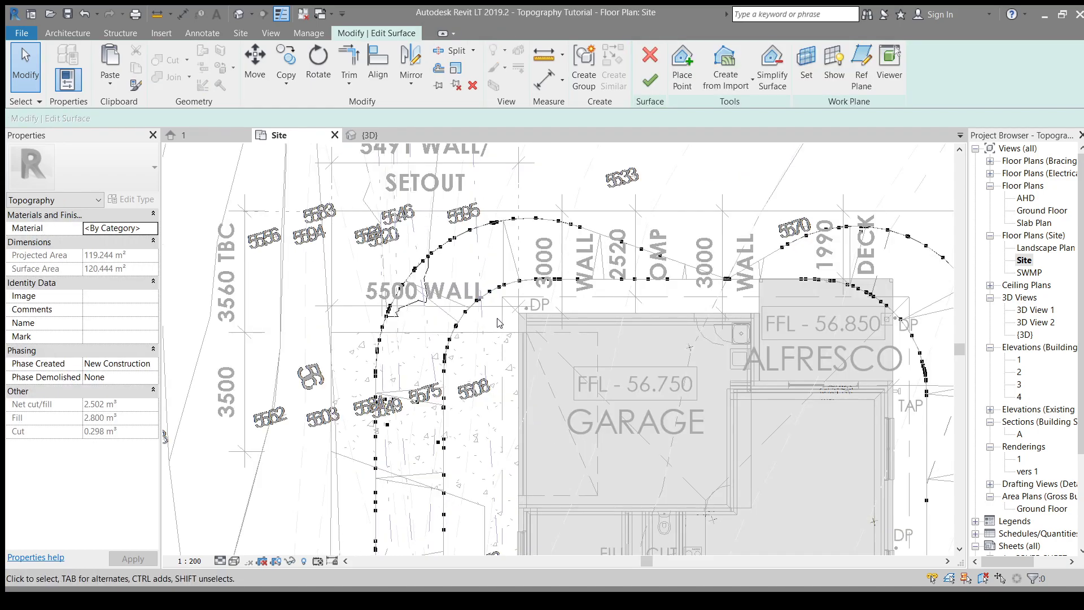
pyautogui.moveTo(473, 360); pyautogui.dragTo(458, 383)
pyautogui.press('Escape')
pyautogui.click(457, 327)
pyautogui.press('Escape')
pyautogui.scroll(4, 420, 303)
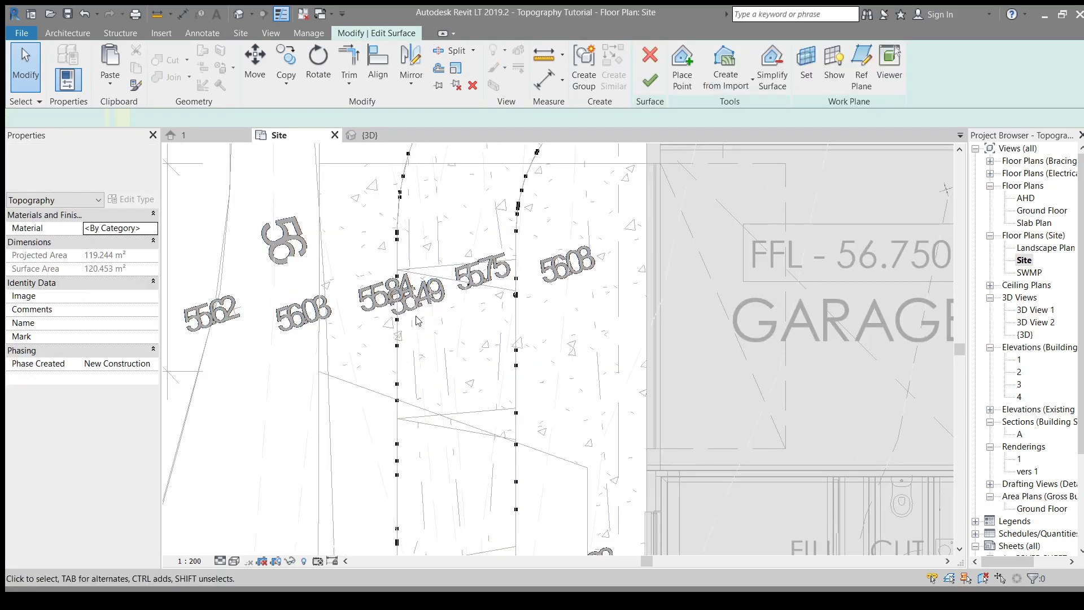
pyautogui.scroll(-4, 410, 323)
pyautogui.moveTo(513, 340); pyautogui.dragTo(432, 307, button='middle')
pyautogui.scroll(-2, 418, 302)
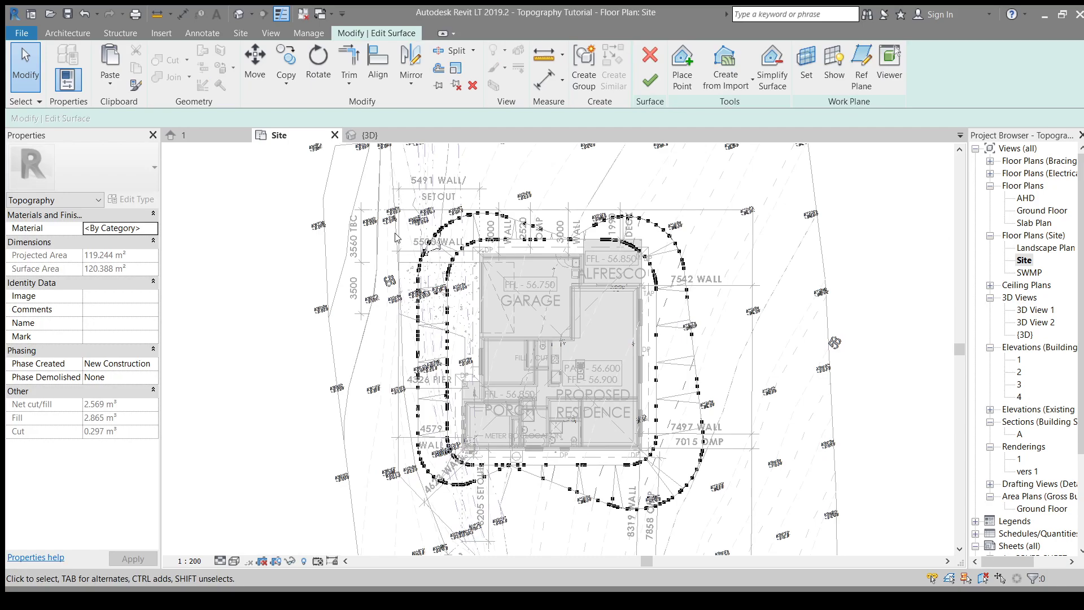
# Select the batter surface points, excluding the outer-edge points along the 7542 and 7497 wall side and below the meter box
pyautogui.moveTo(350, 183); pyautogui.dragTo(688, 498)
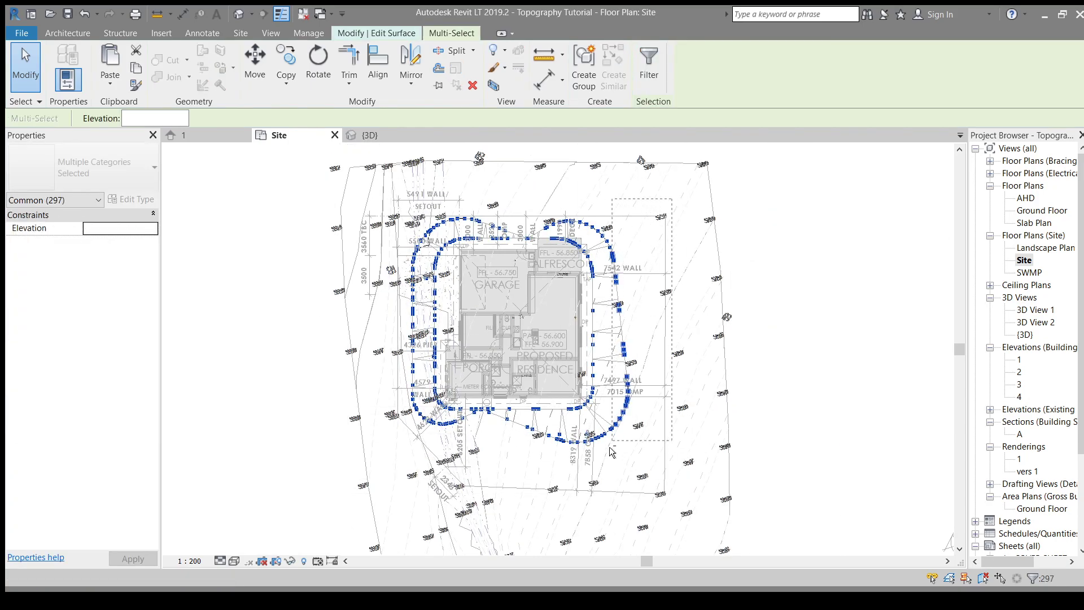
pyautogui.keyDown('shift'); pyautogui.moveTo(627, 412); pyautogui.dragTo(499, 458); pyautogui.keyUp('shift')
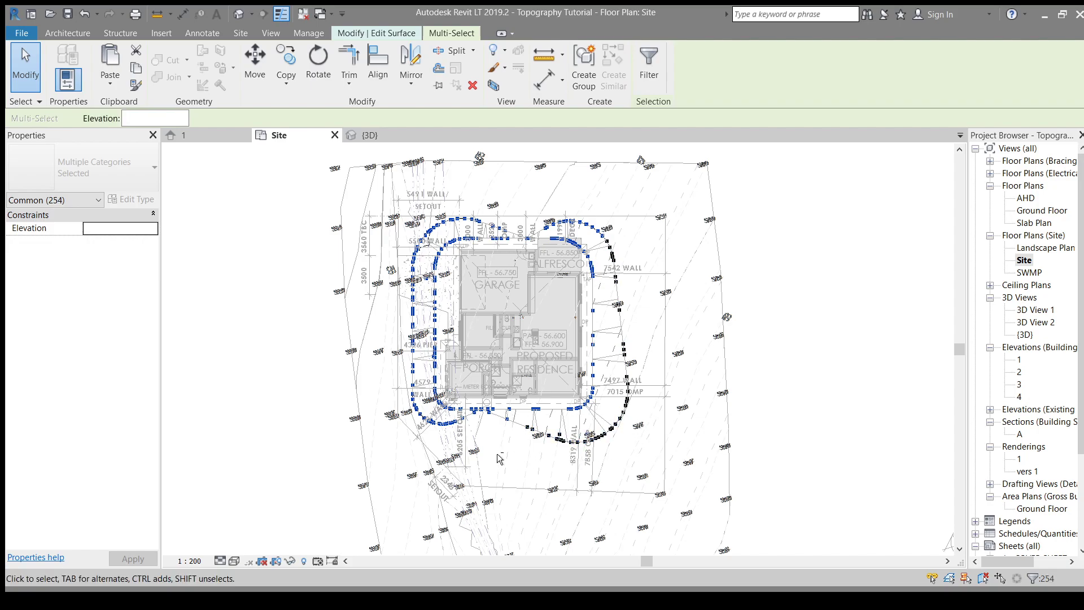
pyautogui.scroll(3, 513, 436)
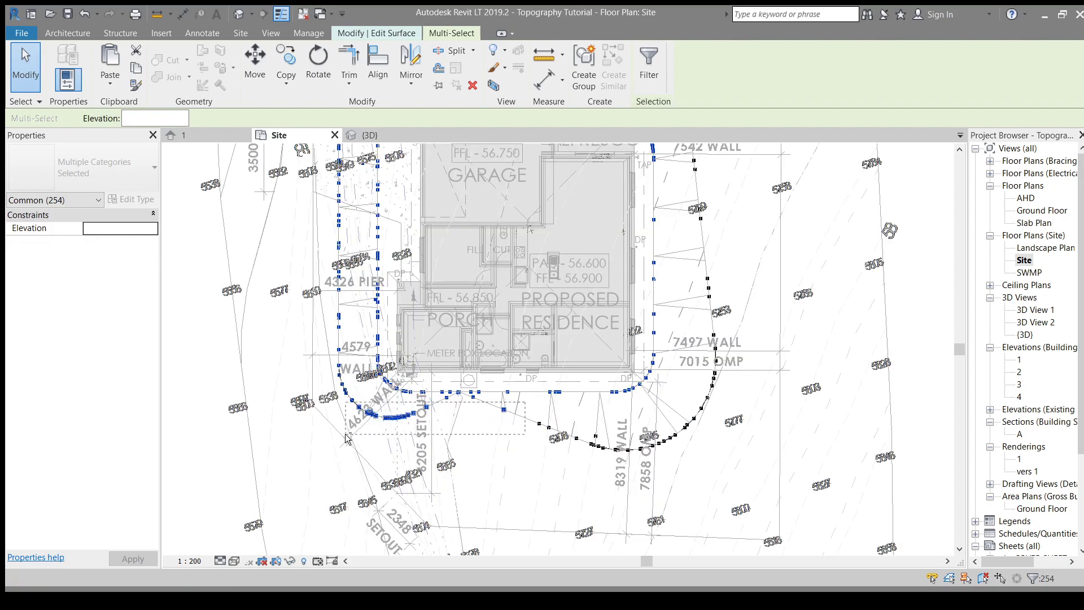
pyautogui.keyDown('shift'); pyautogui.moveTo(347, 438); pyautogui.dragTo(342, 448); pyautogui.keyUp('shift')
pyautogui.scroll(4, 426, 402)
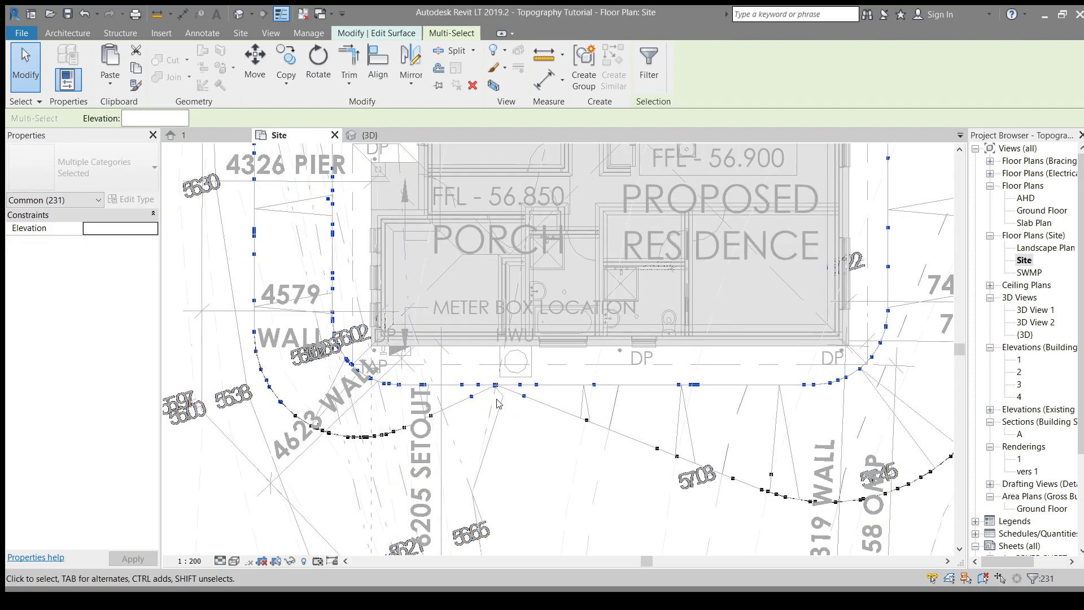
pyautogui.keyDown('shift'); pyautogui.click(546, 398); pyautogui.keyUp('shift')
pyautogui.scroll(-6, 412, 429)
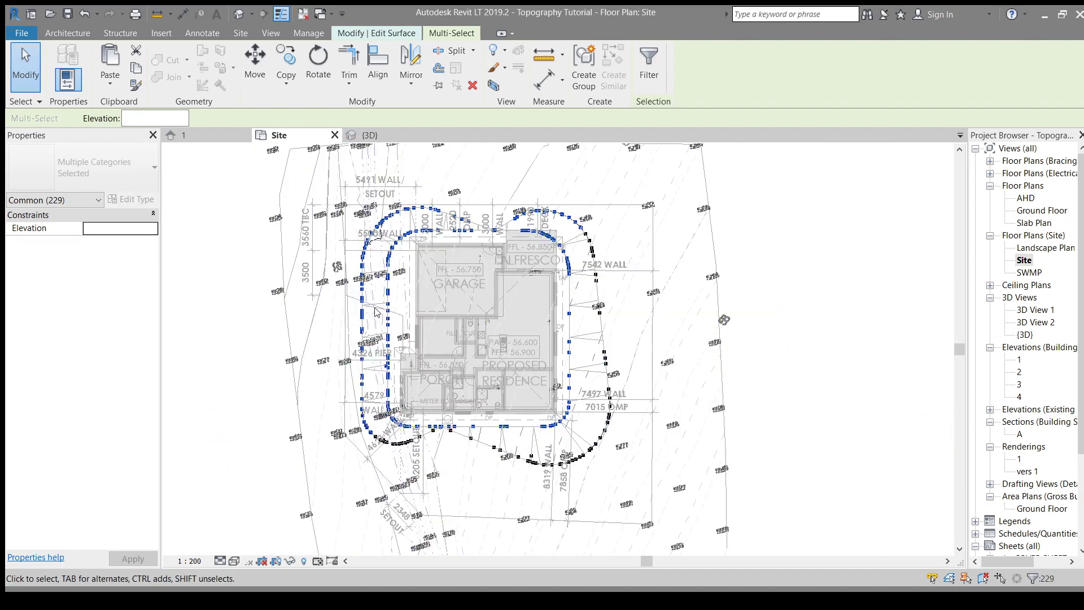
# Exclude the remaining outer-edge points beside the garage and around the alfresco, and set the selected inner pad-edge points to elevation 0
pyautogui.keyDown('shift'); pyautogui.moveTo(377, 202); pyautogui.dragTo(311, 381); pyautogui.keyUp('shift')
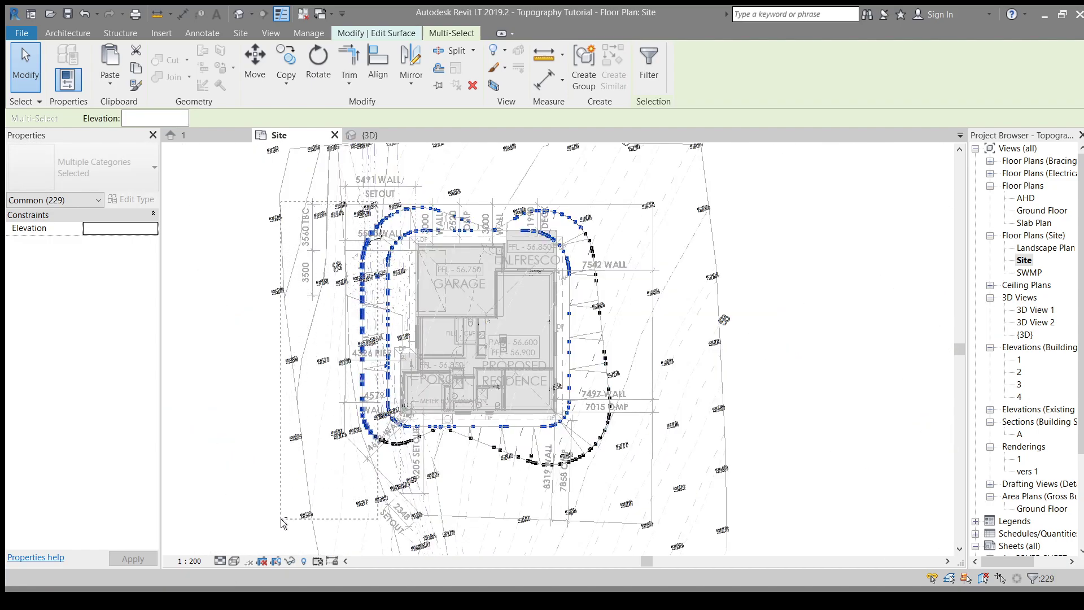
pyautogui.keyDown('shift'); pyautogui.moveTo(282, 520); pyautogui.dragTo(307, 466); pyautogui.keyUp('shift')
pyautogui.scroll(2, 403, 193)
pyautogui.keyDown('shift'); pyautogui.moveTo(510, 176); pyautogui.dragTo(353, 249); pyautogui.keyUp('shift')
pyautogui.keyDown('shift'); pyautogui.moveTo(666, 193); pyautogui.dragTo(477, 231); pyautogui.keyUp('shift')
pyautogui.keyDown('shift'); pyautogui.moveTo(693, 203); pyautogui.dragTo(618, 257); pyautogui.keyUp('shift')
pyautogui.moveTo(418, 392); pyautogui.dragTo(431, 380, button='middle')
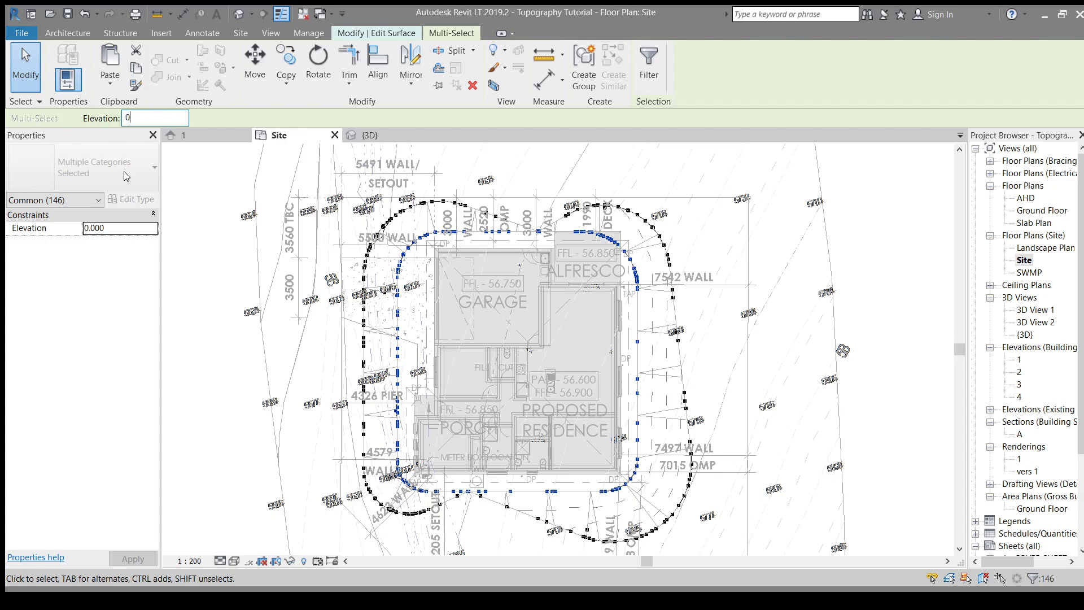
pyautogui.click(542, 376)
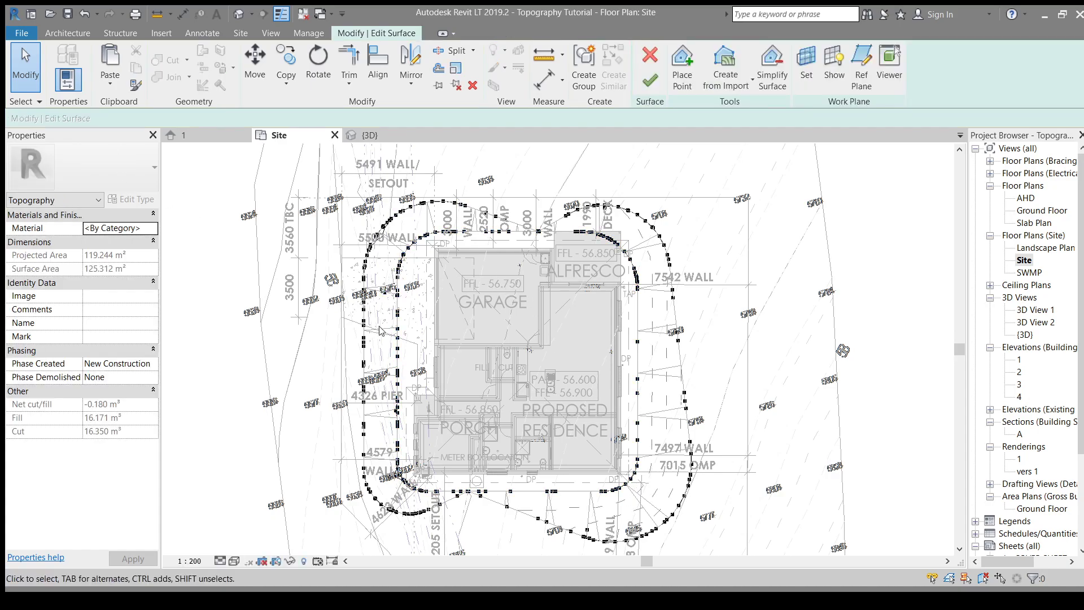
# Delete the leftover interior point beside the inner batter edge next to the garage and finish editing the surface
pyautogui.click(394, 290)
pyautogui.press('Delete')
pyautogui.scroll(4, 380, 299)
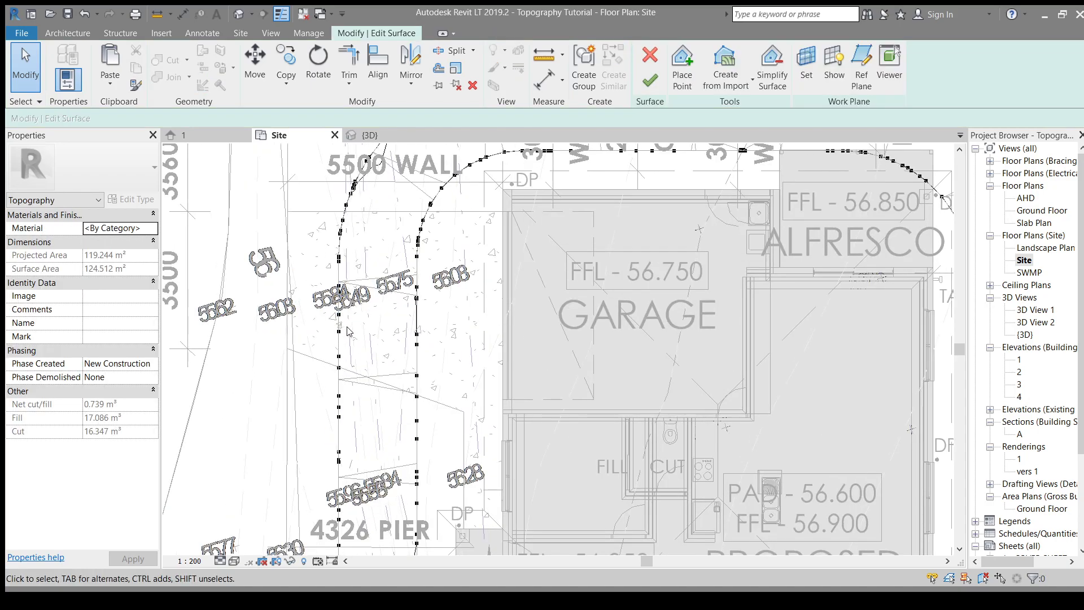
pyautogui.scroll(-3, 346, 332)
pyautogui.click(649, 80)
pyautogui.scroll(-2, 584, 273)
# Inspect the batter surface around the driveway and house front in the 3D view
pyautogui.click(239, 14)
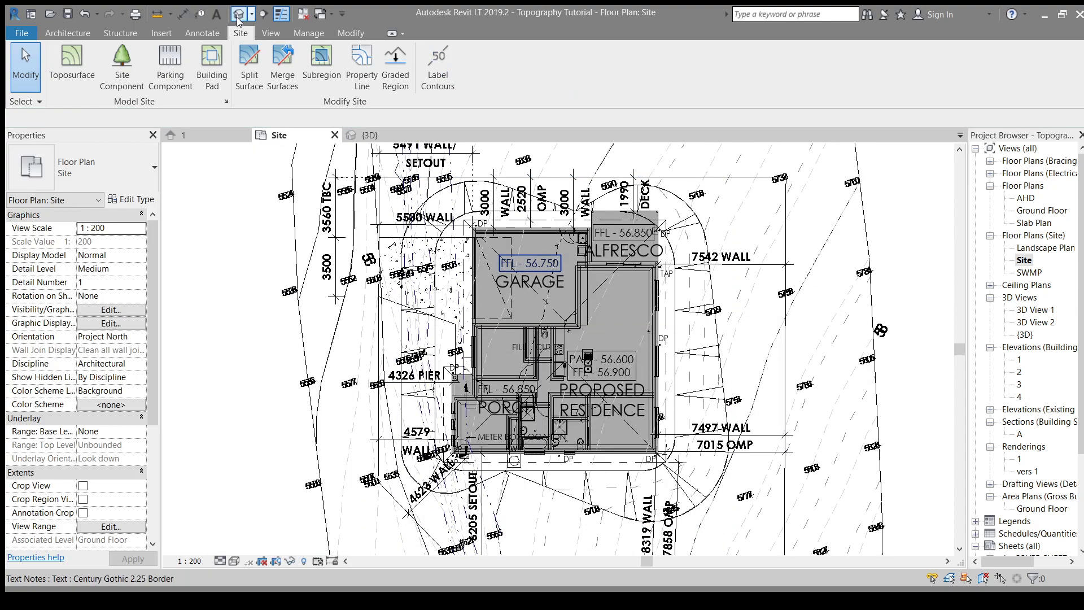
pyautogui.moveTo(733, 384)
pyautogui.keyDown('shift'); pyautogui.mouseDown(button='middle')
pyautogui.moveTo(790, 353)
pyautogui.moveTo(823, 358)
pyautogui.moveTo(783, 360)
pyautogui.moveTo(807, 321)
pyautogui.moveTo(859, 320)
pyautogui.moveTo(832, 361)
pyautogui.moveTo(554, 392)
pyautogui.moveTo(574, 416)
pyautogui.moveTo(309, 346)
pyautogui.mouseUp(button='middle'); pyautogui.keyUp('shift')
pyautogui.click(807, 320)
pyautogui.scroll(5, 802, 328)
pyautogui.keyDown('shift'); pyautogui.moveTo(241, 333); pyautogui.dragTo(799, 383, button='middle'); pyautogui.keyUp('shift')
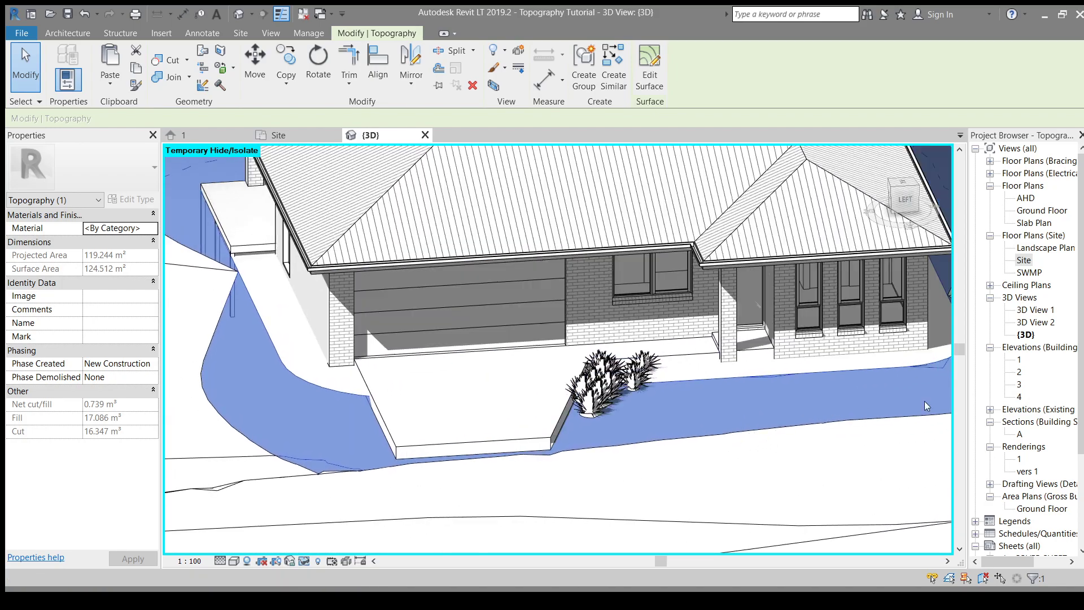
# Open building elevation 1 and turn off Thin Lines to display the true line weights
pyautogui.doubleClick(1019, 359)
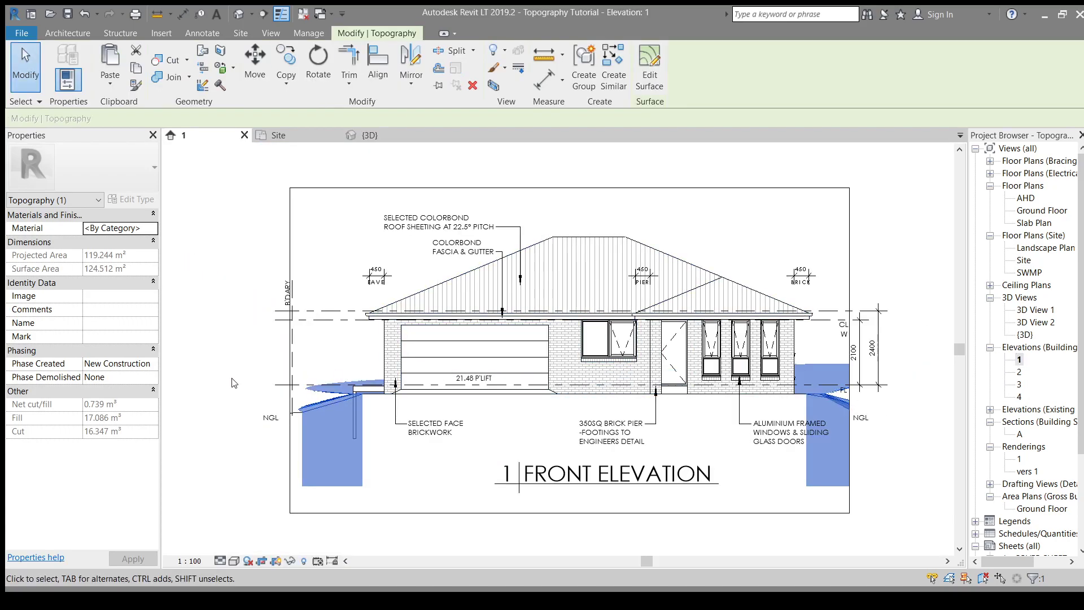
pyautogui.scroll(3, 386, 424)
pyautogui.click(385, 423)
pyautogui.scroll(3, 386, 424)
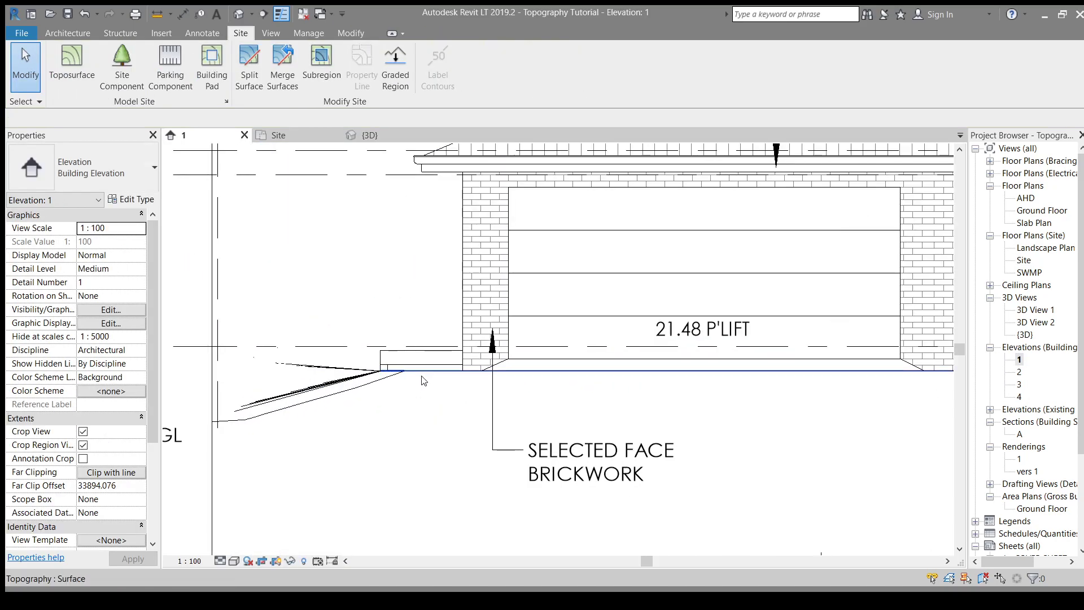
pyautogui.click(421, 375)
pyautogui.scroll(-3, 296, 358)
pyautogui.press('Escape')
pyautogui.press('t')
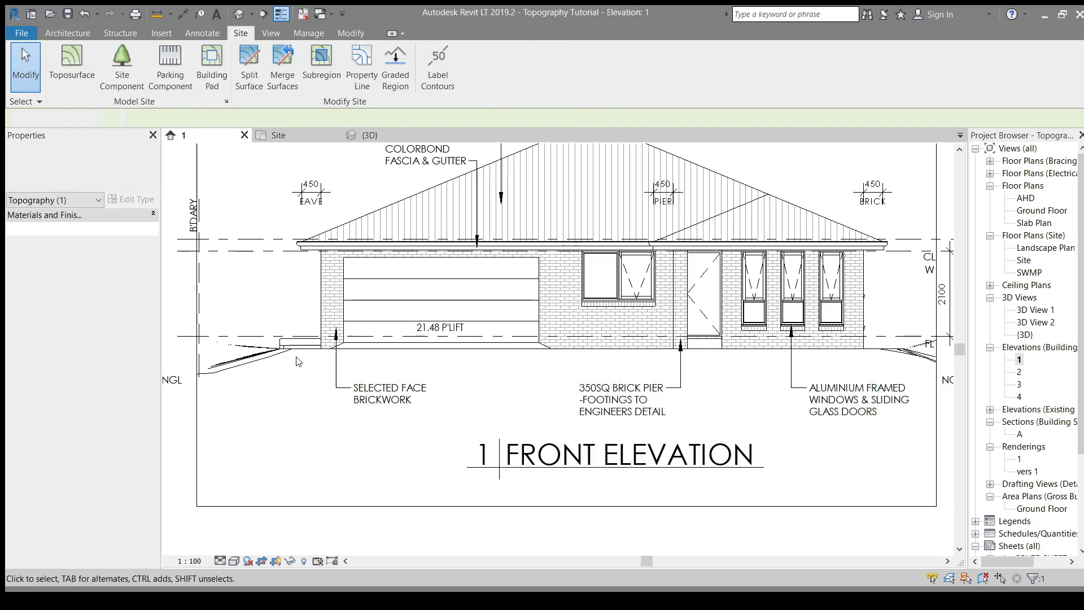
pyautogui.press('l')
# Examine the pad and batter ground lines at both ends of the front elevation
pyautogui.scroll(3, 287, 353)
pyautogui.scroll(-2, 304, 432)
pyautogui.scroll(4, 278, 405)
pyautogui.scroll(-2, 284, 396)
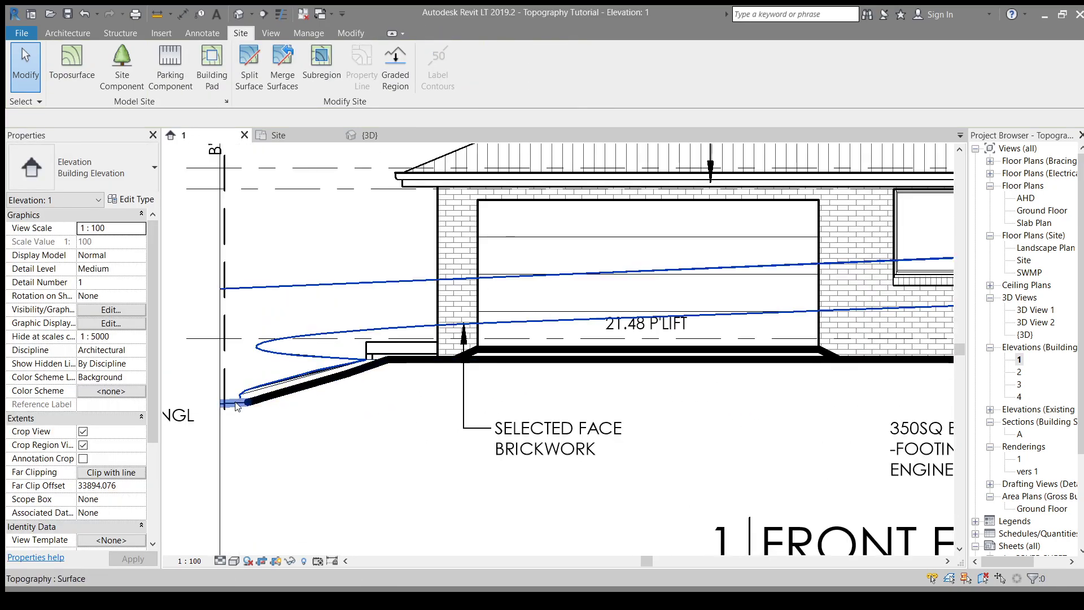
pyautogui.scroll(1, 299, 384)
pyautogui.click(308, 373)
pyautogui.scroll(-4, 277, 354)
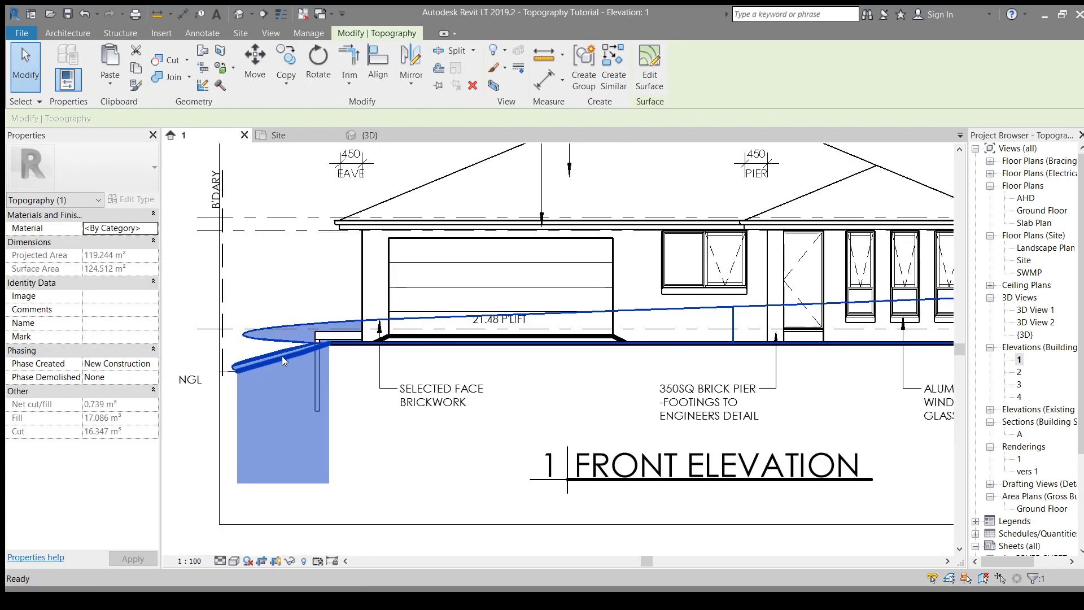
pyautogui.scroll(2, 469, 371)
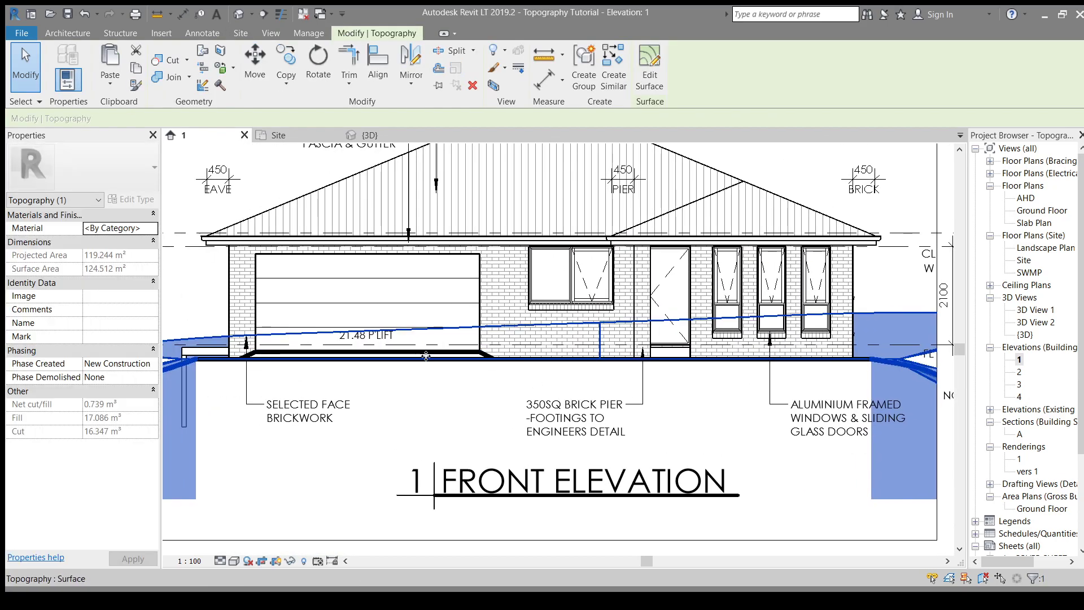
pyautogui.scroll(1, 703, 394)
pyautogui.scroll(-2, 706, 372)
pyautogui.scroll(1, 878, 285)
pyautogui.click(878, 285)
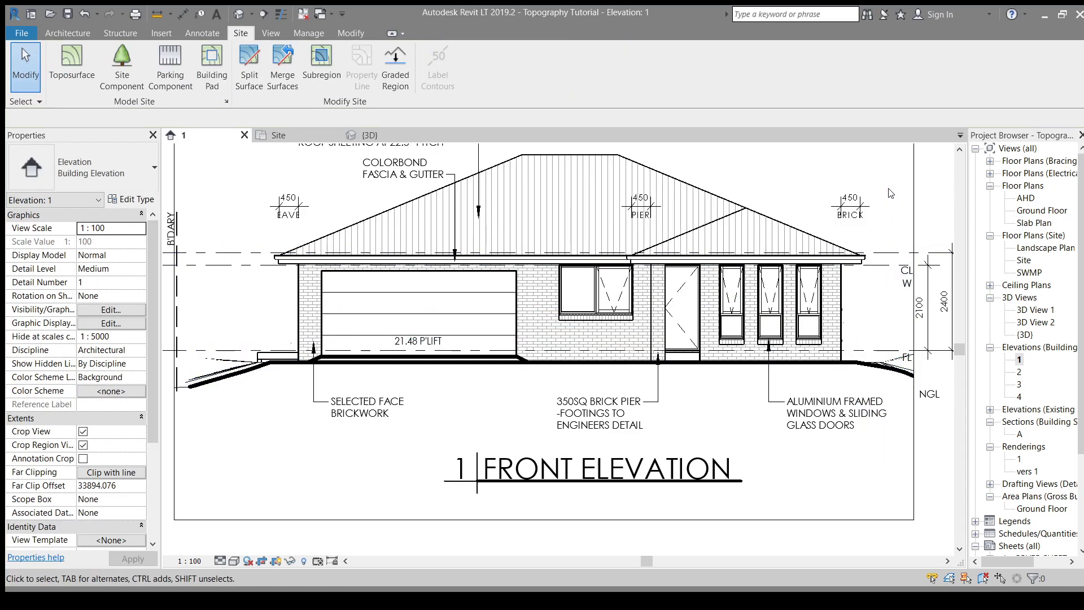
# Set the front elevation's phase filter to Show All and select the dashed existing ground surface
pyautogui.scroll(-4, 94, 483)
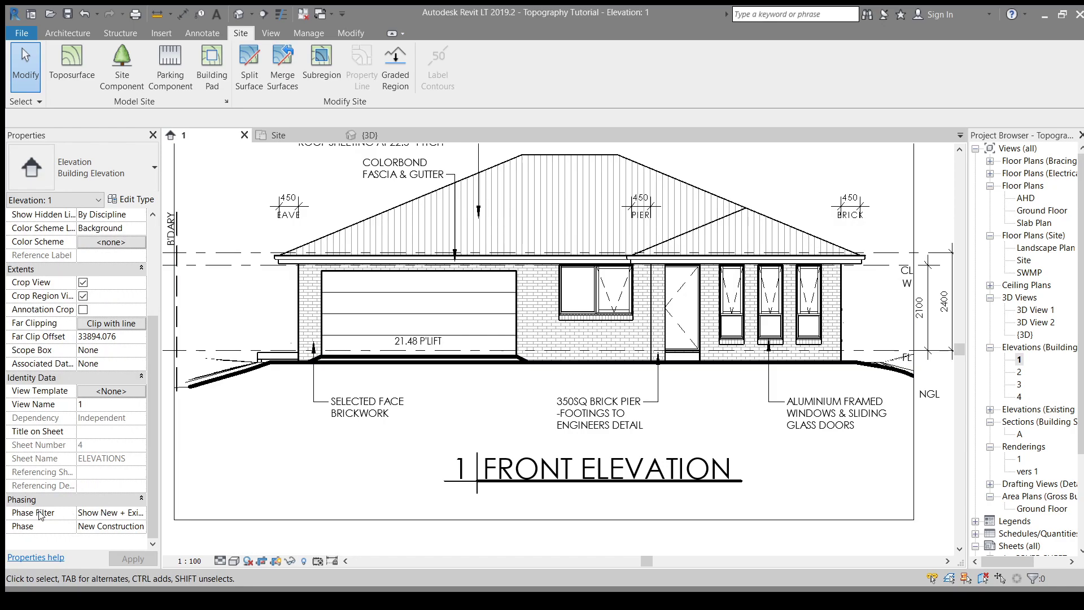
pyautogui.click(143, 514)
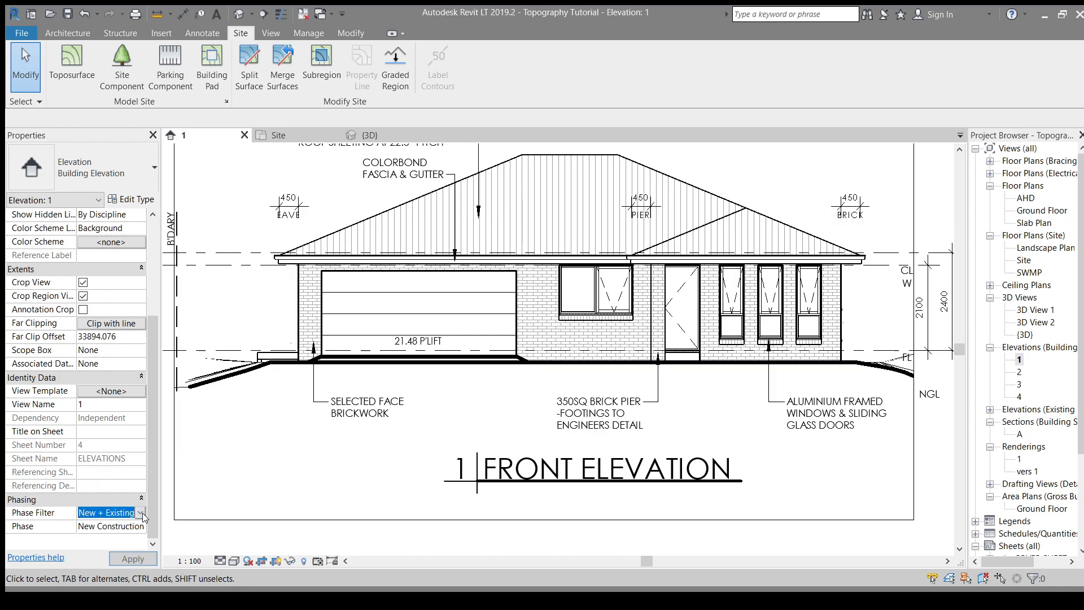
pyautogui.press('s')
pyautogui.click(133, 558)
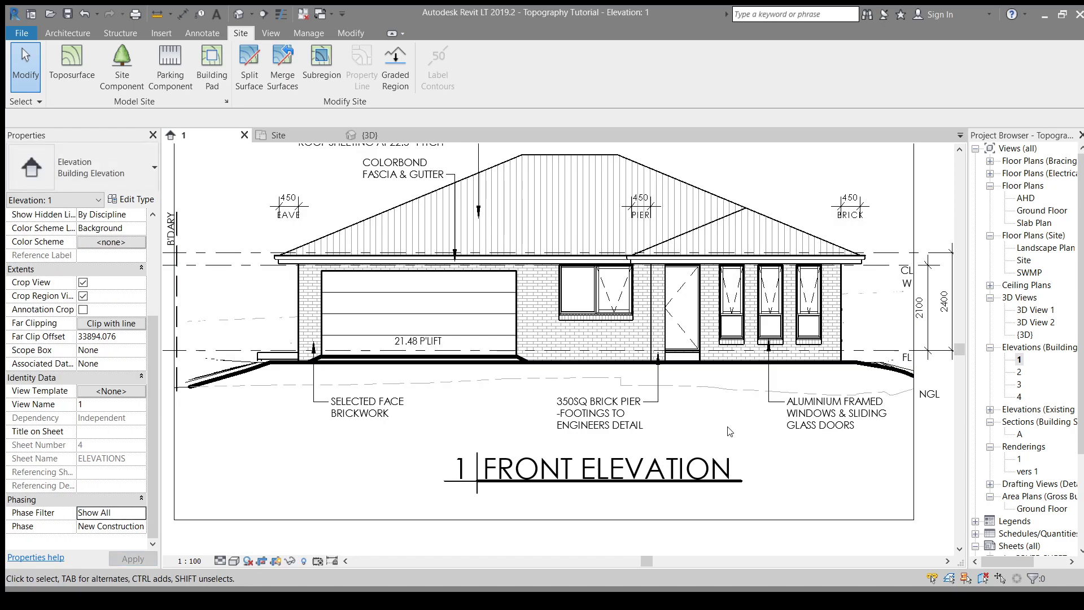
pyautogui.click(606, 386)
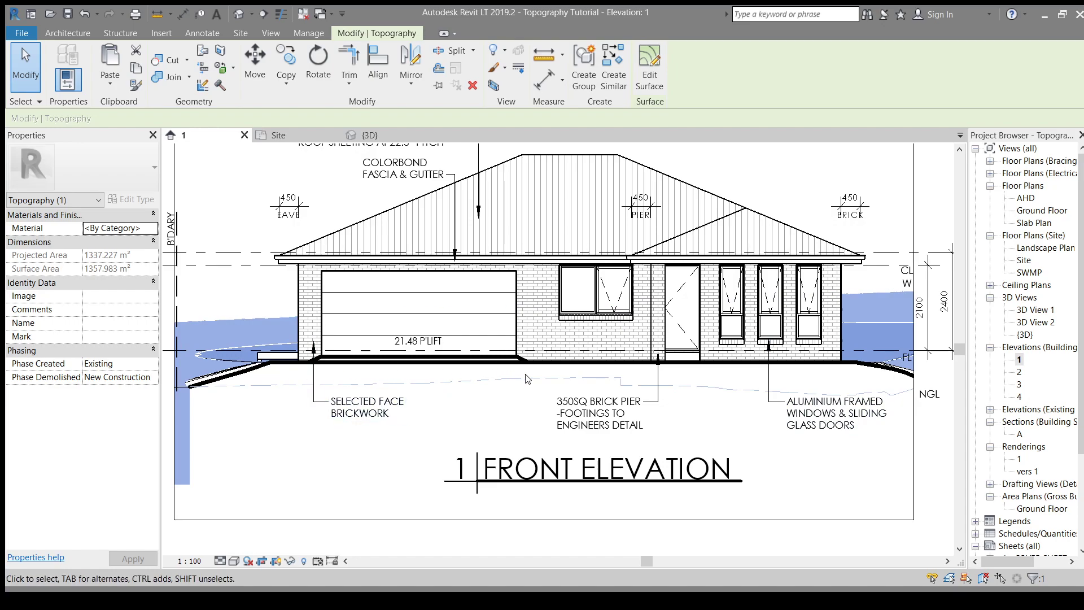
pyautogui.scroll(-1, 819, 462)
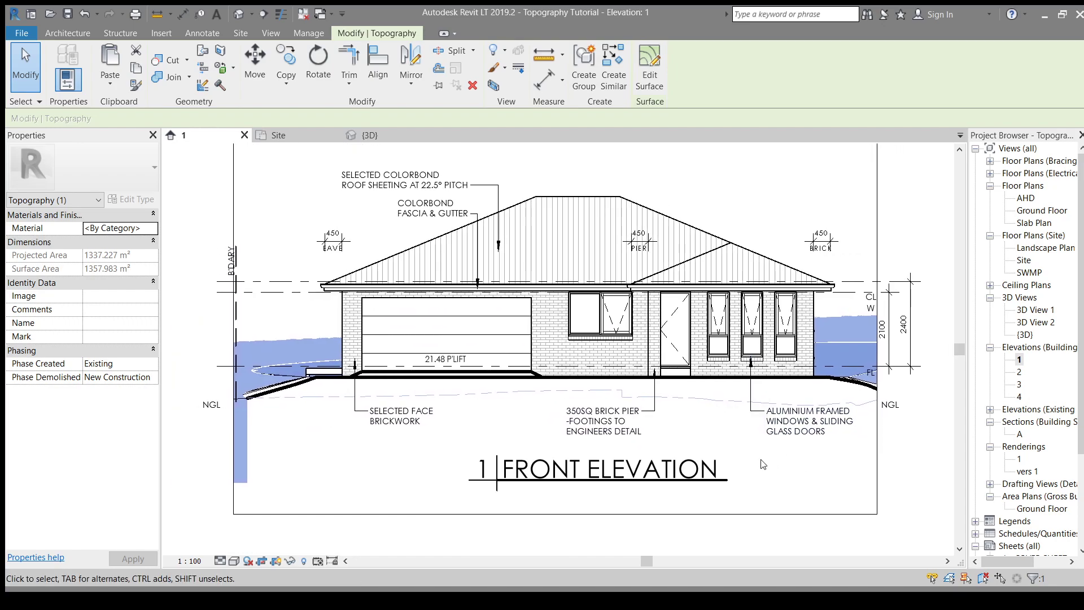
# Open building elevation 2 and check its ground line and the existing topography's phase settings
pyautogui.doubleClick(1018, 372)
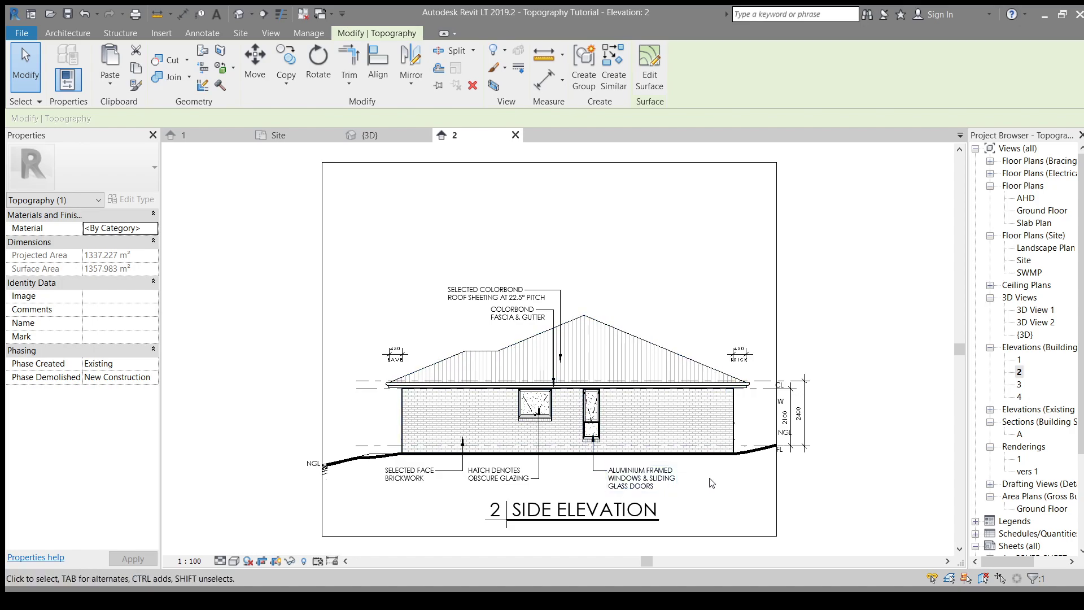
pyautogui.scroll(4, 755, 482)
pyautogui.moveTo(787, 338); pyautogui.dragTo(894, 279, button='middle')
pyautogui.scroll(-2, 855, 307)
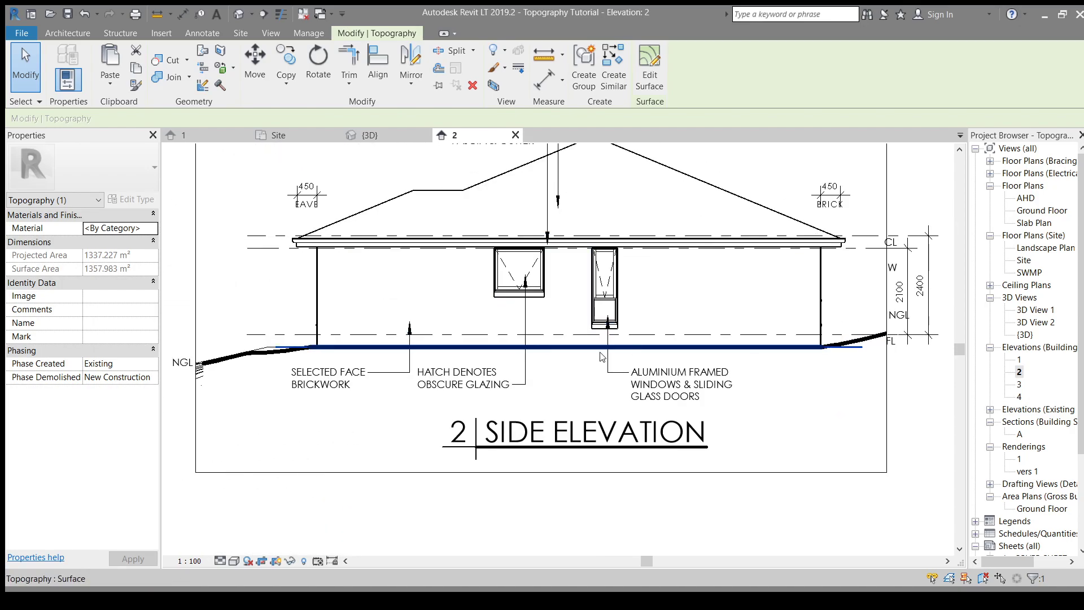
pyautogui.scroll(-1, 339, 423)
pyautogui.moveTo(339, 423); pyautogui.dragTo(337, 492, button='middle')
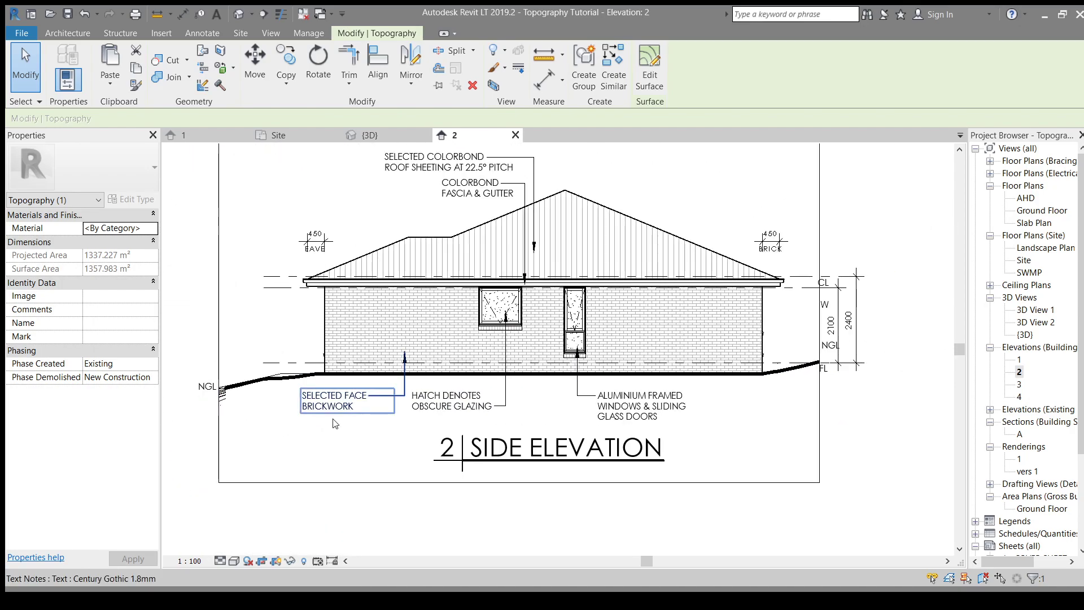
pyautogui.click(151, 368)
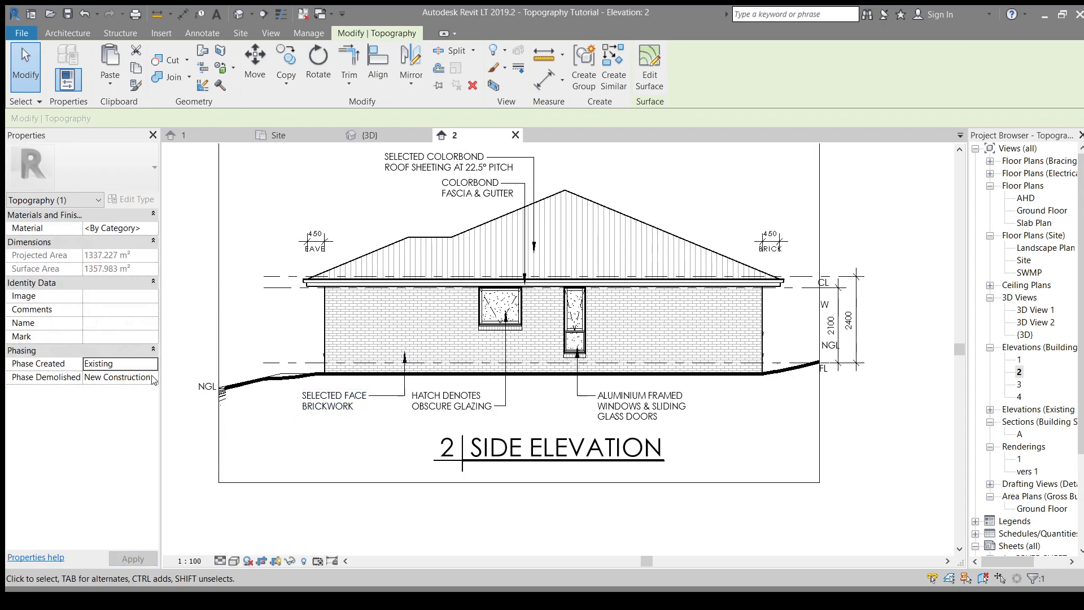
pyautogui.press('Escape')
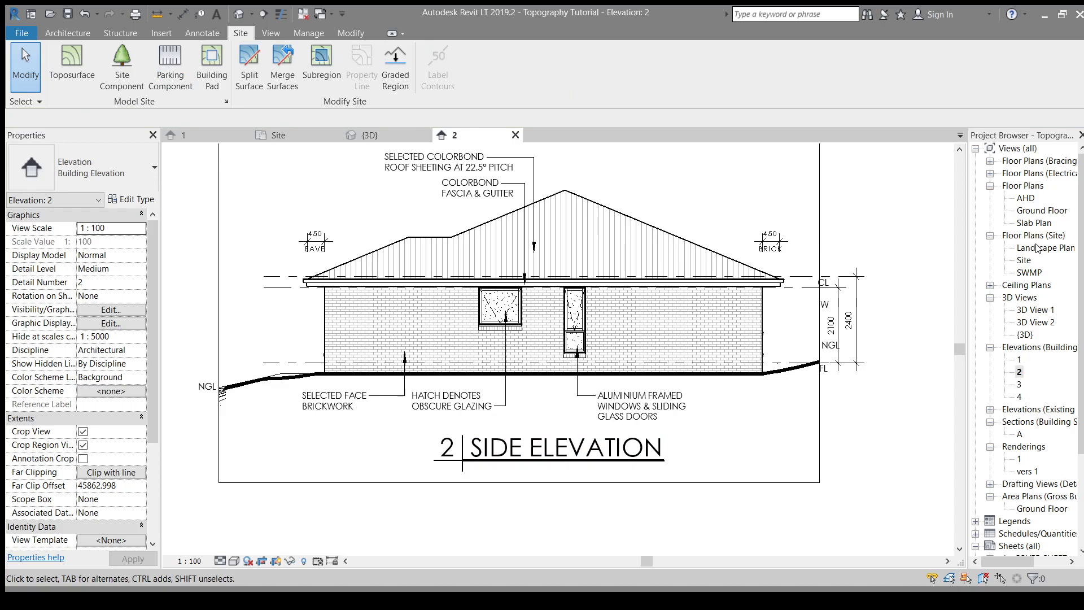
# Open the Site floor plan and examine the fill and cut line across the residence
pyautogui.doubleClick(1023, 259)
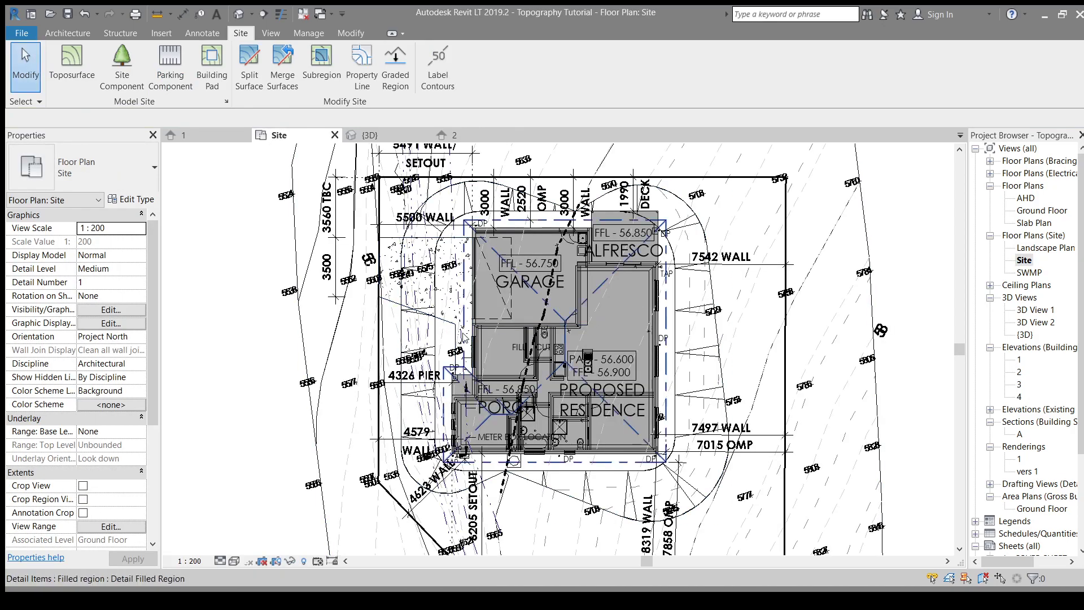
pyautogui.scroll(5, 506, 350)
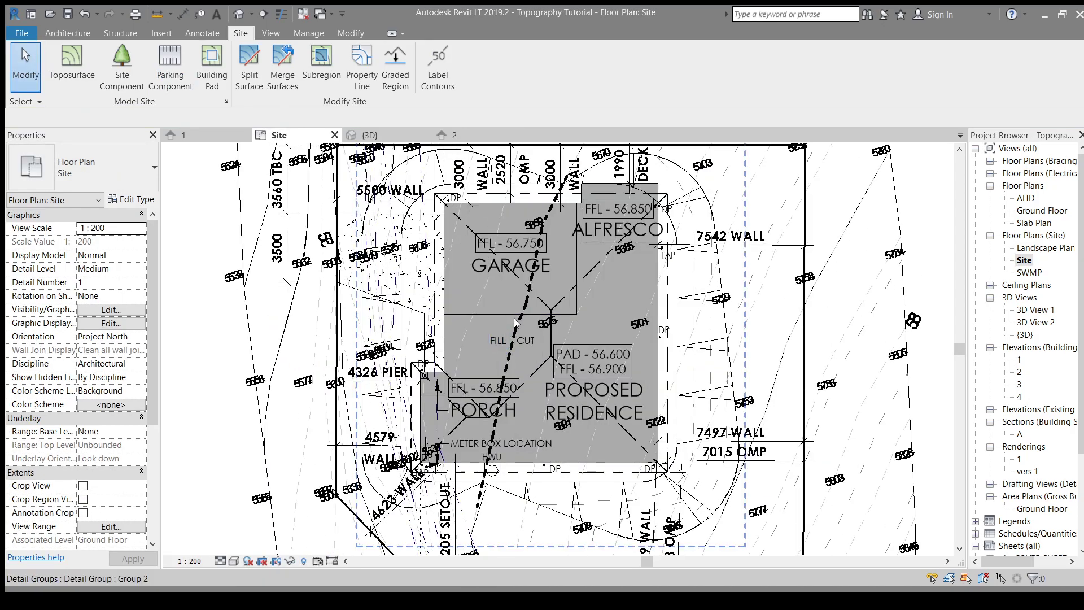
pyautogui.scroll(-3, 508, 347)
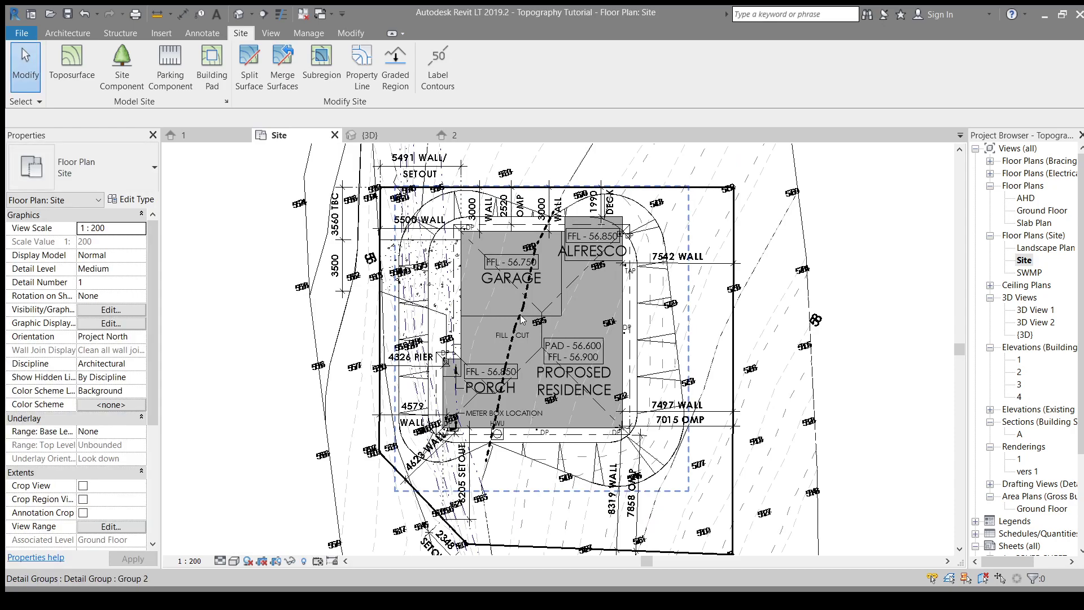